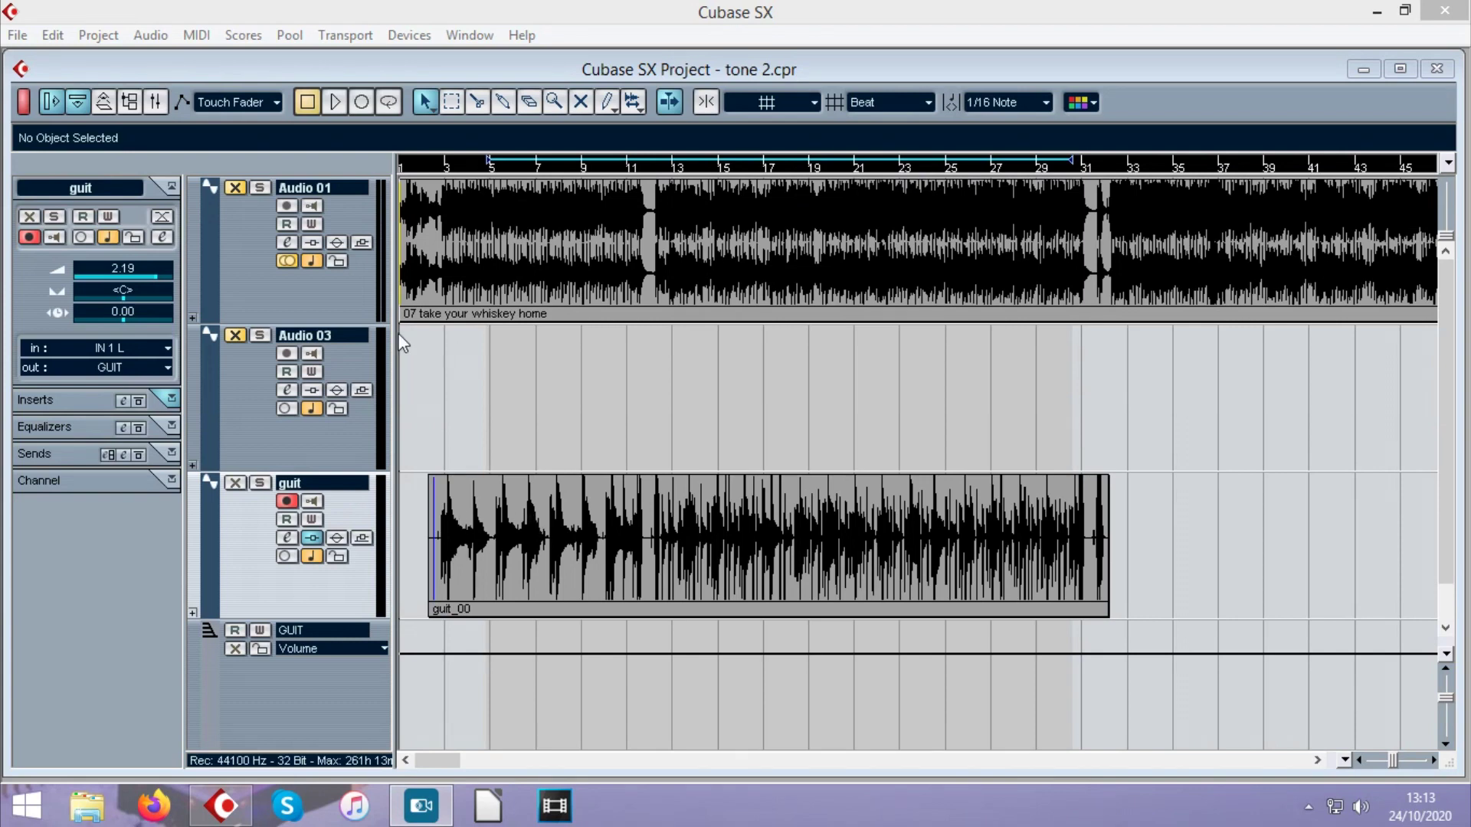
Turn on cycle playback and start playing the project from about bar 30
{"action": "left_click", "coordinate": [389, 102]}
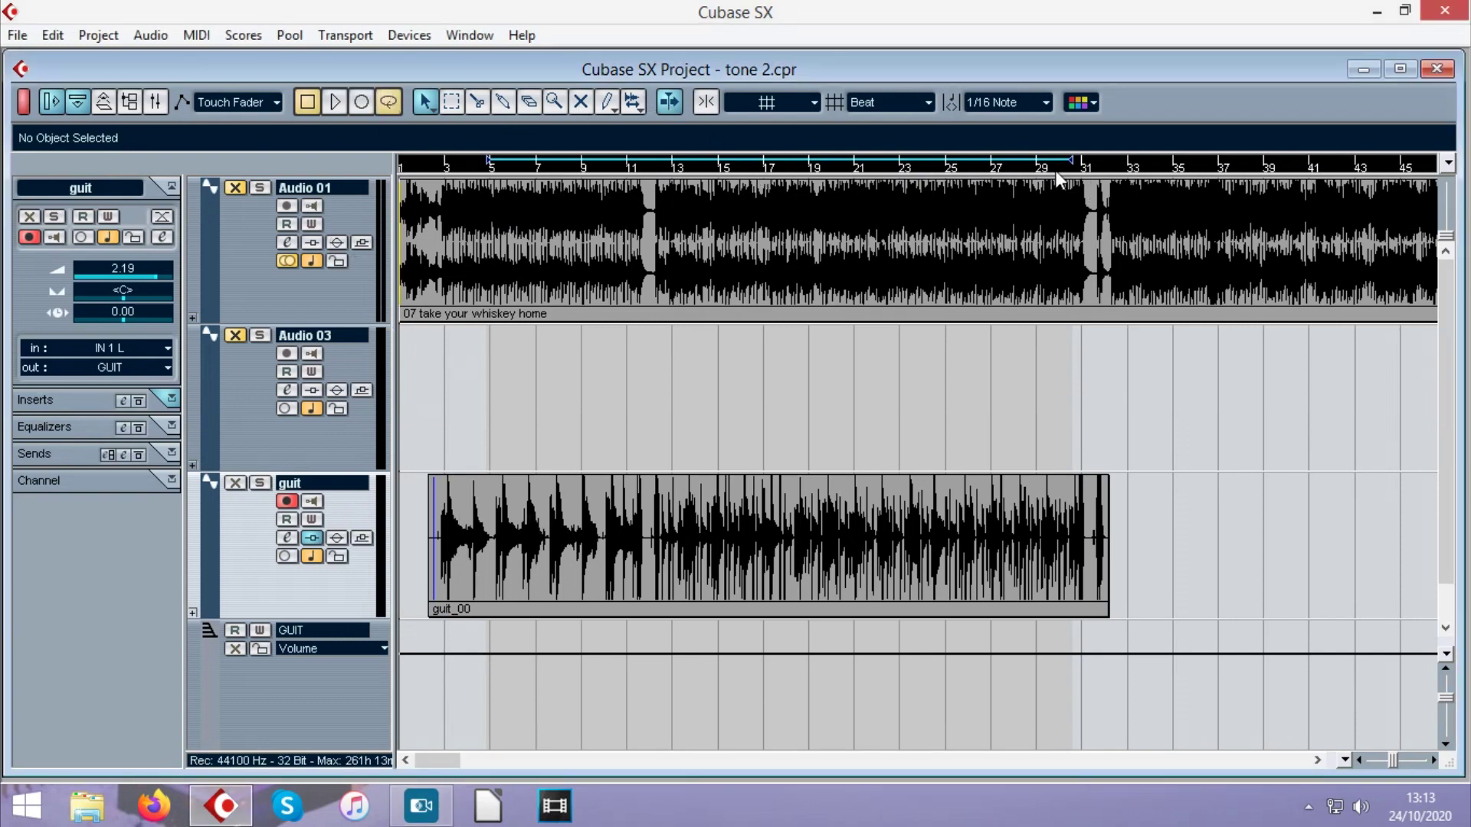
{"action": "left_click", "coordinate": [1064, 167]}
{"action": "key", "text": "space"}
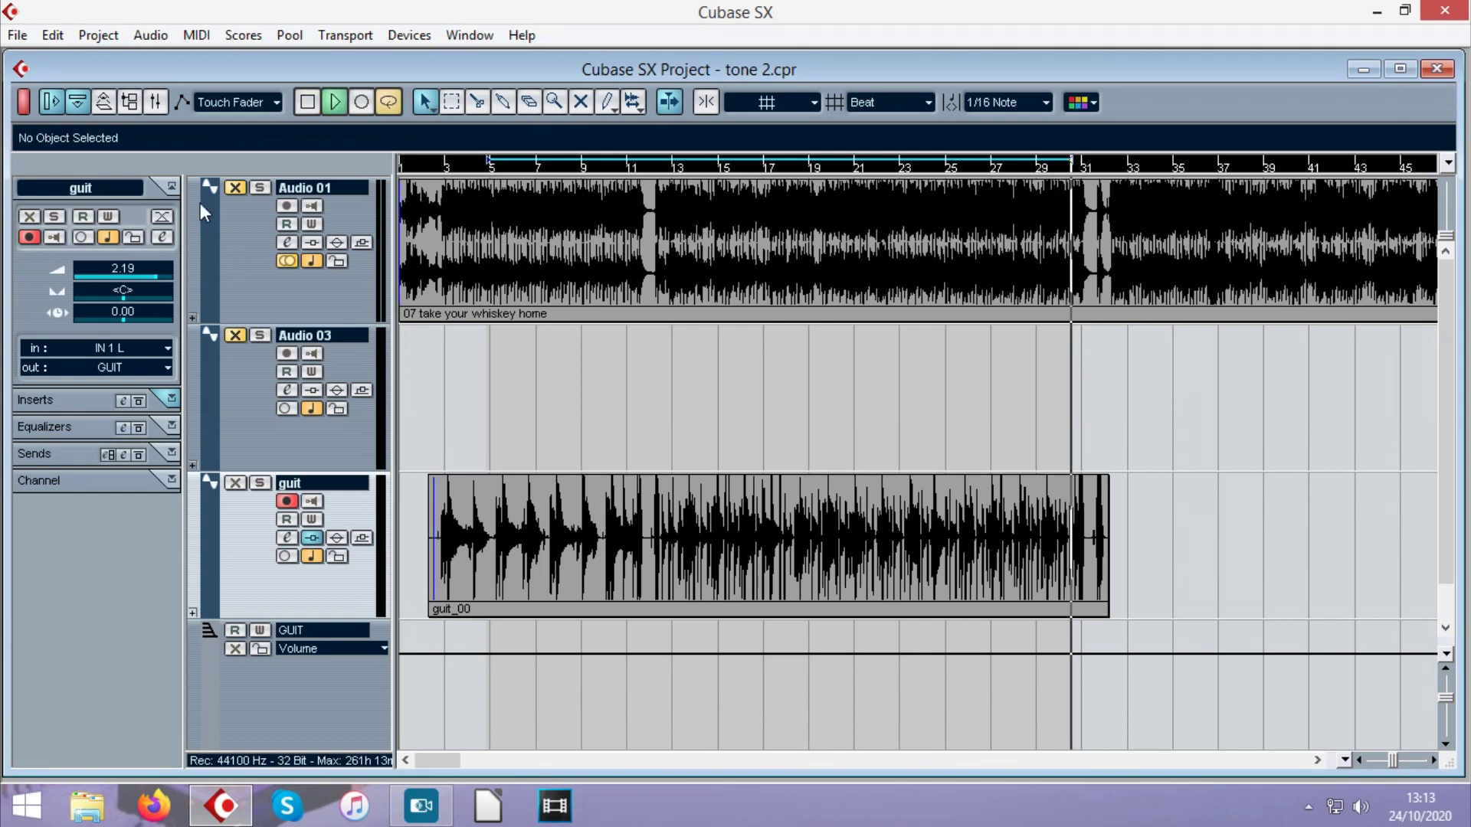
Open the mixer and compare the guit track with the Audio 01 reference by soloing each in turn
{"action": "left_click", "coordinate": [155, 103]}
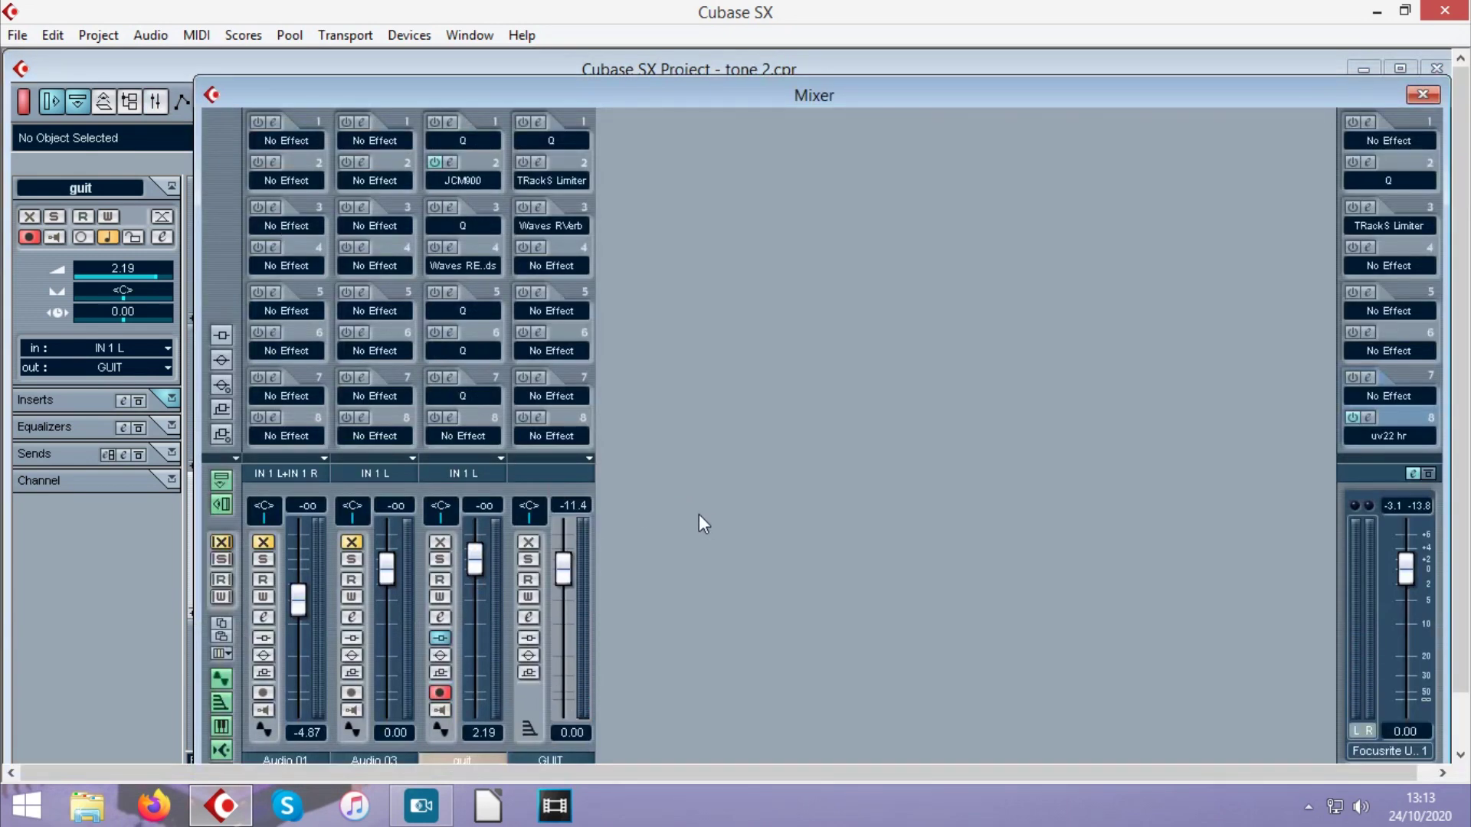
{"action": "left_click_drag", "start_coordinate": [808, 95], "coordinate": [808, 75]}
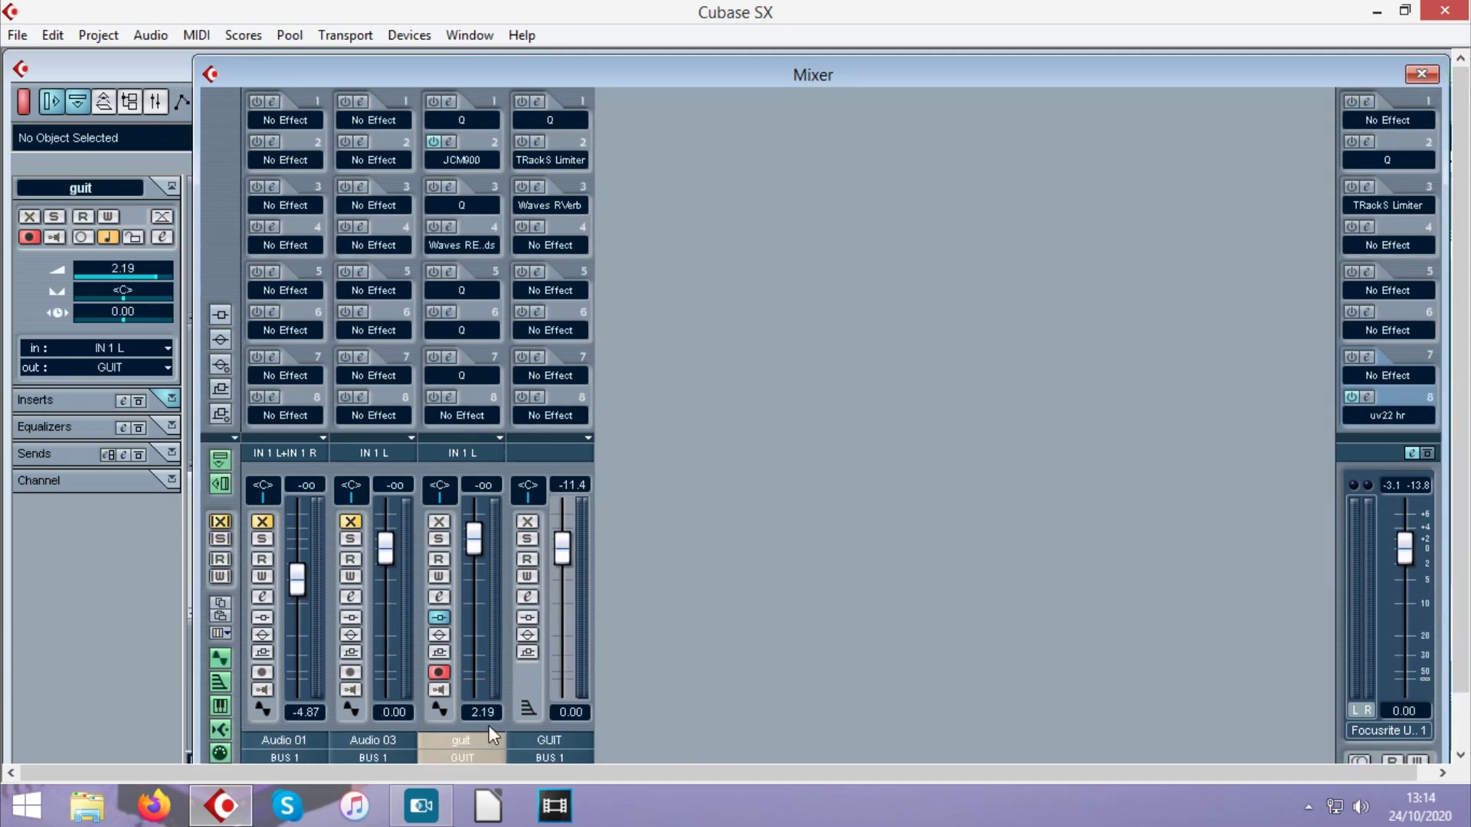
{"action": "key", "text": "s"}
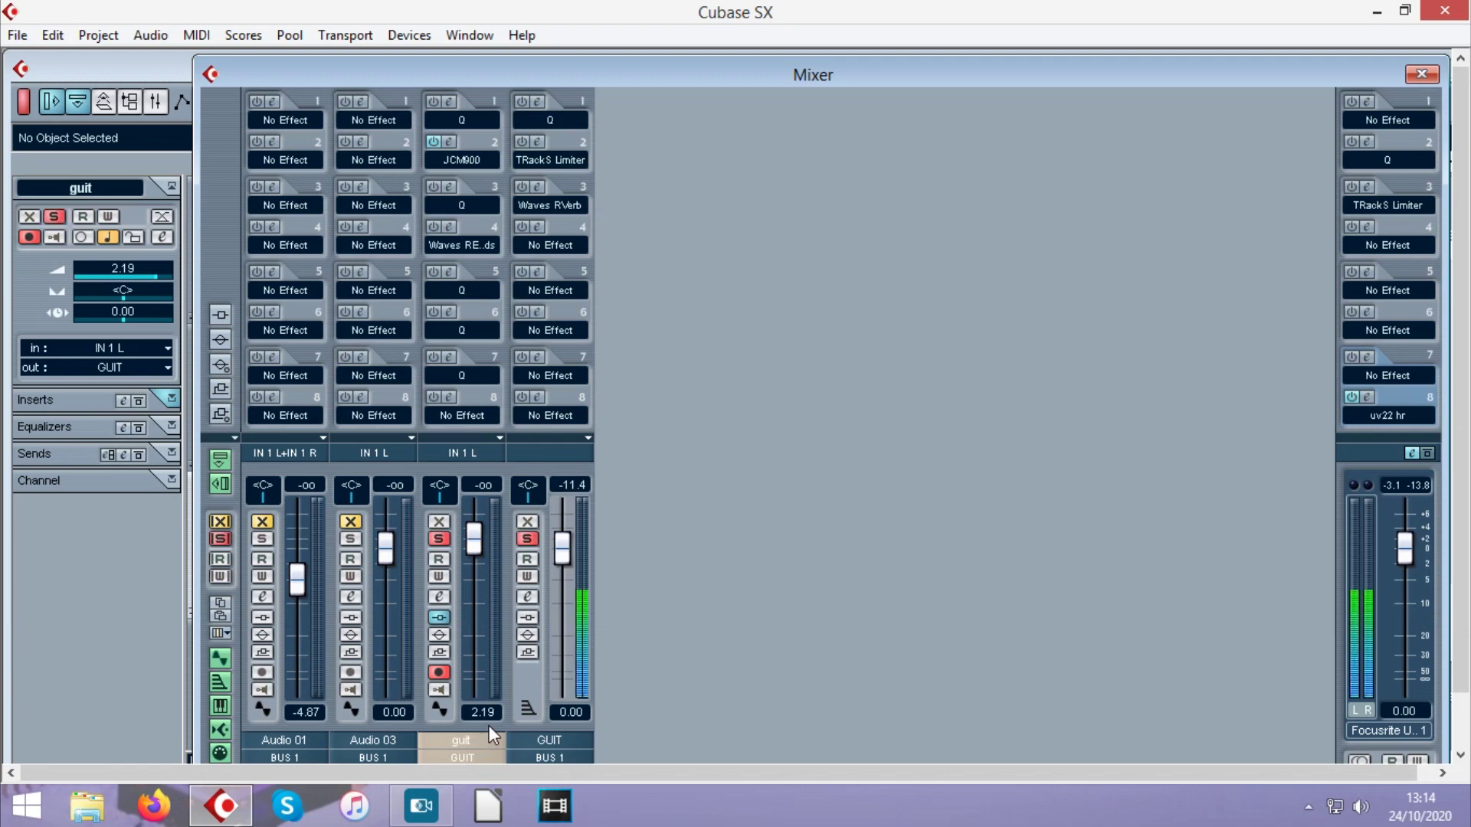
{"action": "key", "text": "Up"}
{"action": "key", "text": "Up"}
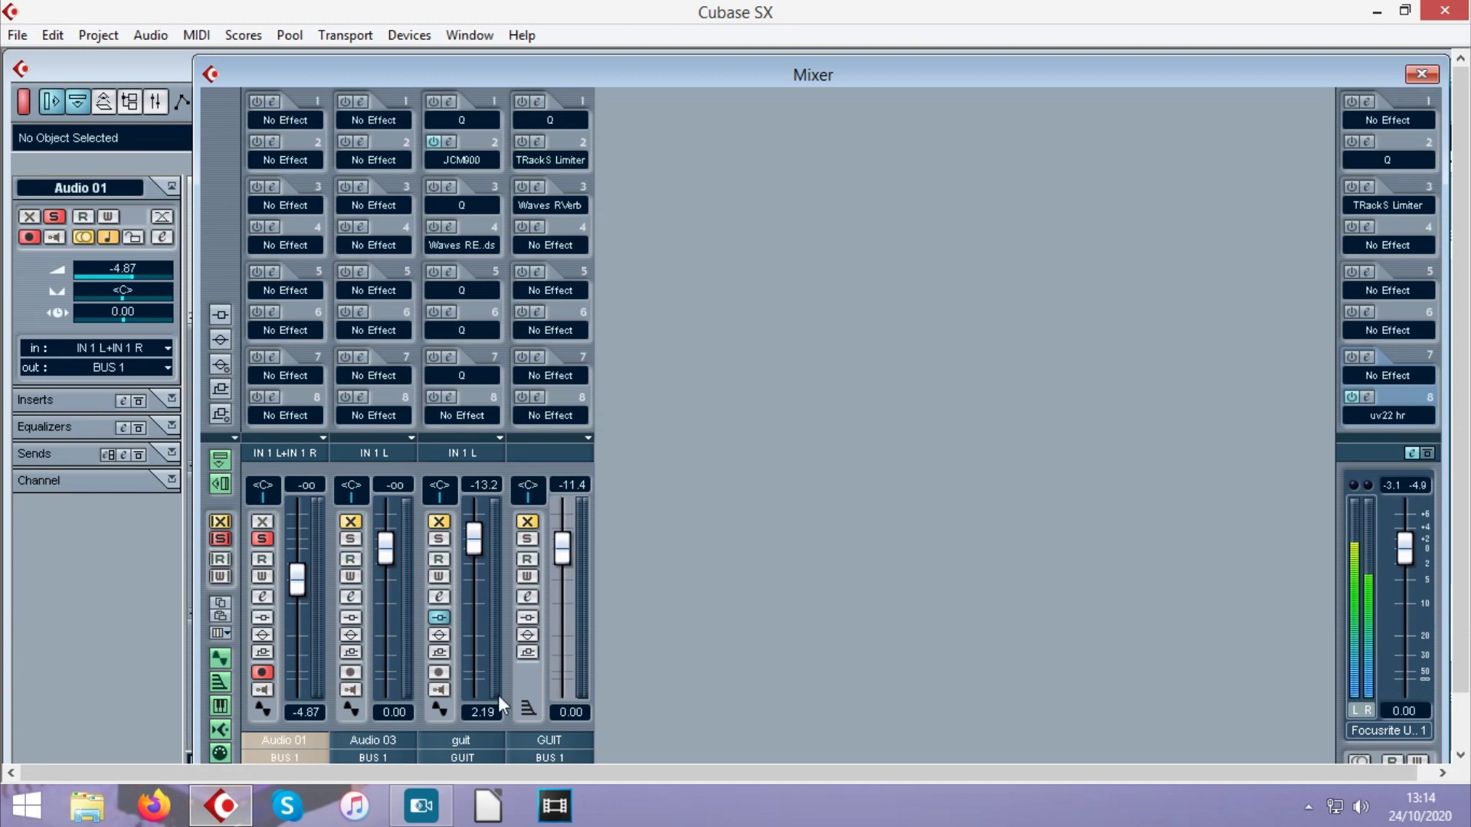
{"action": "key", "text": "s"}
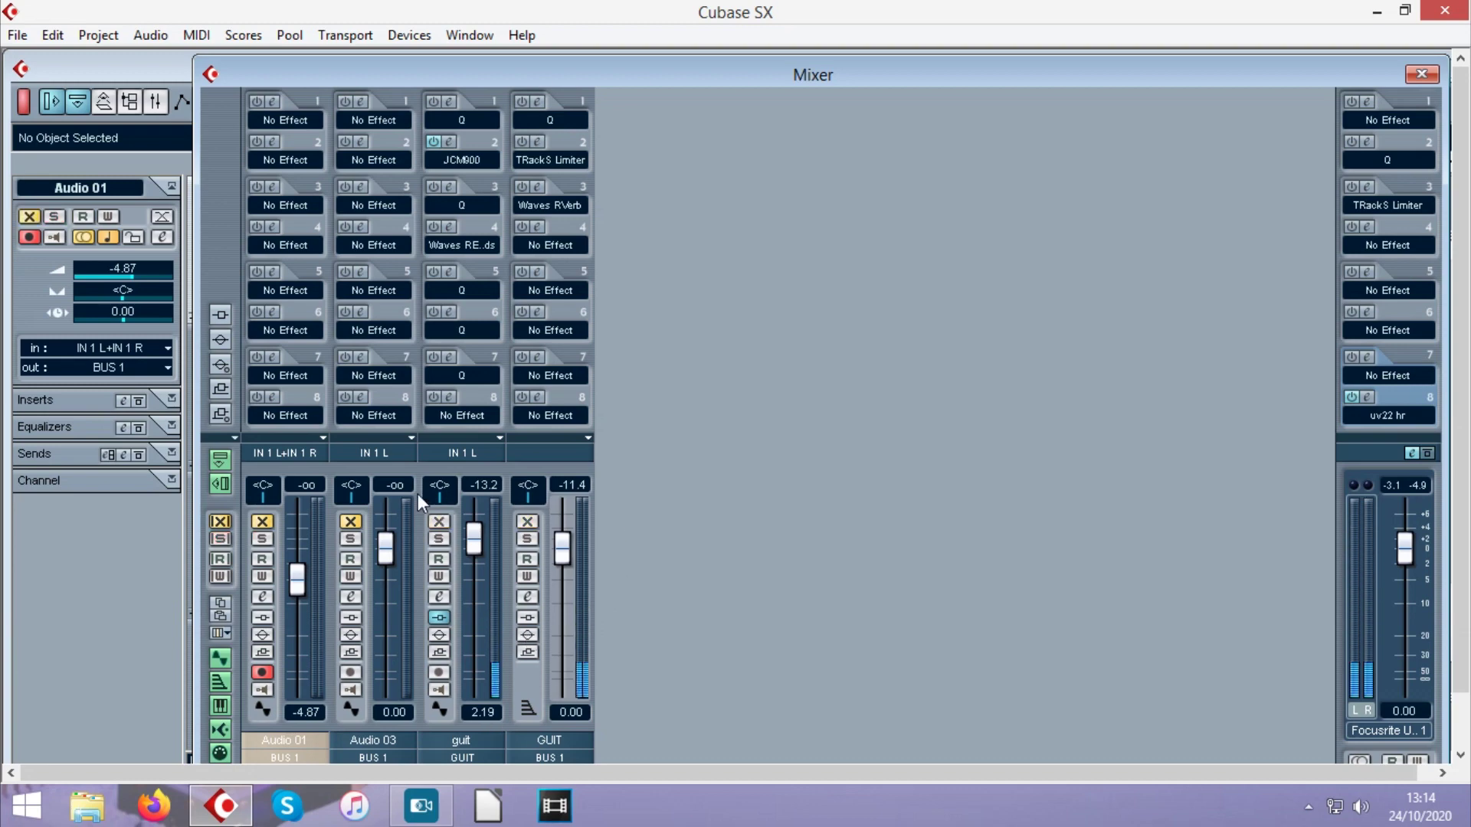
Review the JCM900 amp settings in the guit channel's insert 2, and compare its sound with Audio 01 soloed
{"action": "left_click", "coordinate": [449, 143]}
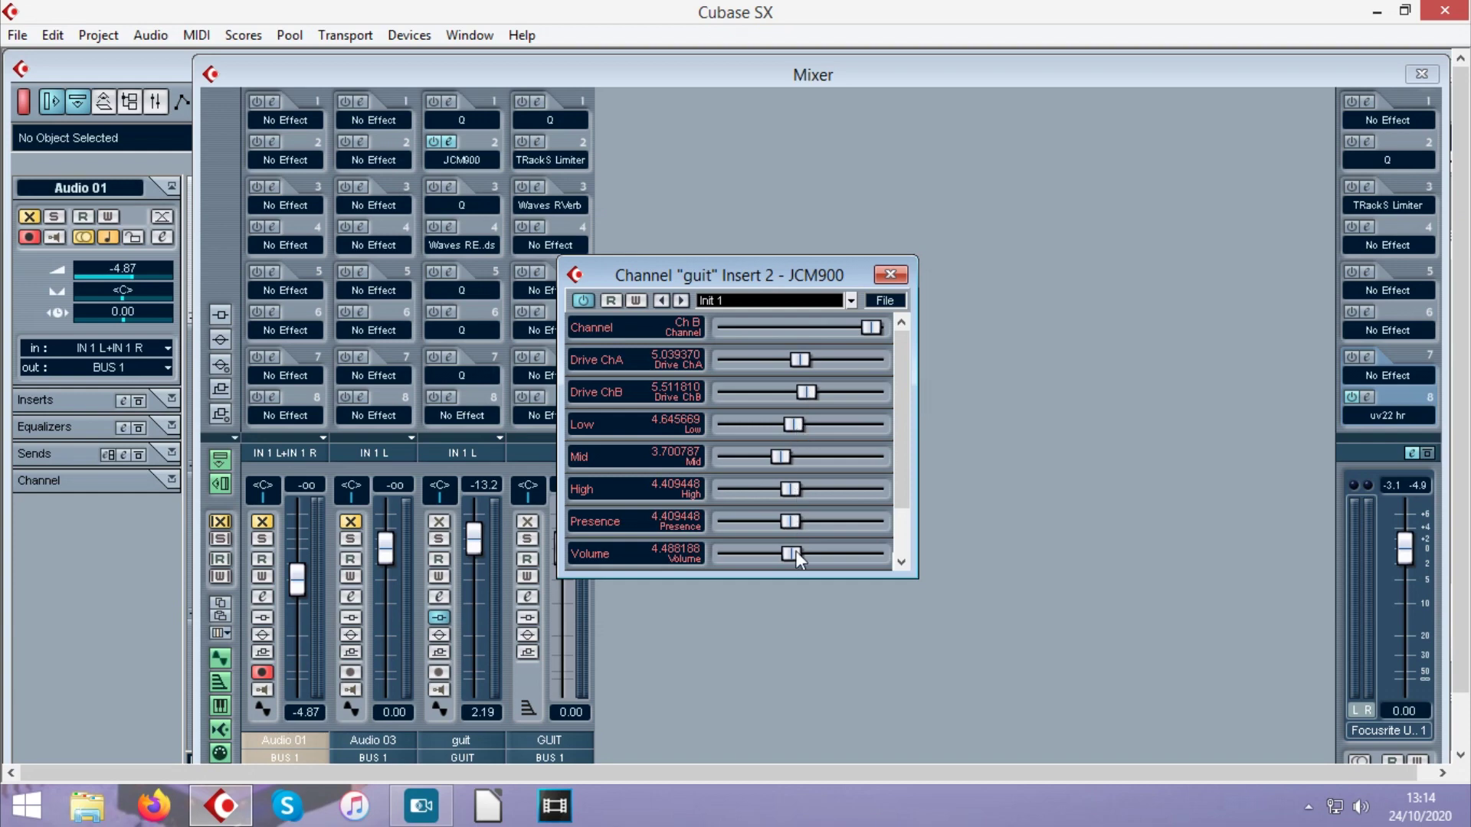
{"action": "left_click_drag", "start_coordinate": [901, 475], "coordinate": [902, 270]}
{"action": "left_click", "coordinate": [890, 275]}
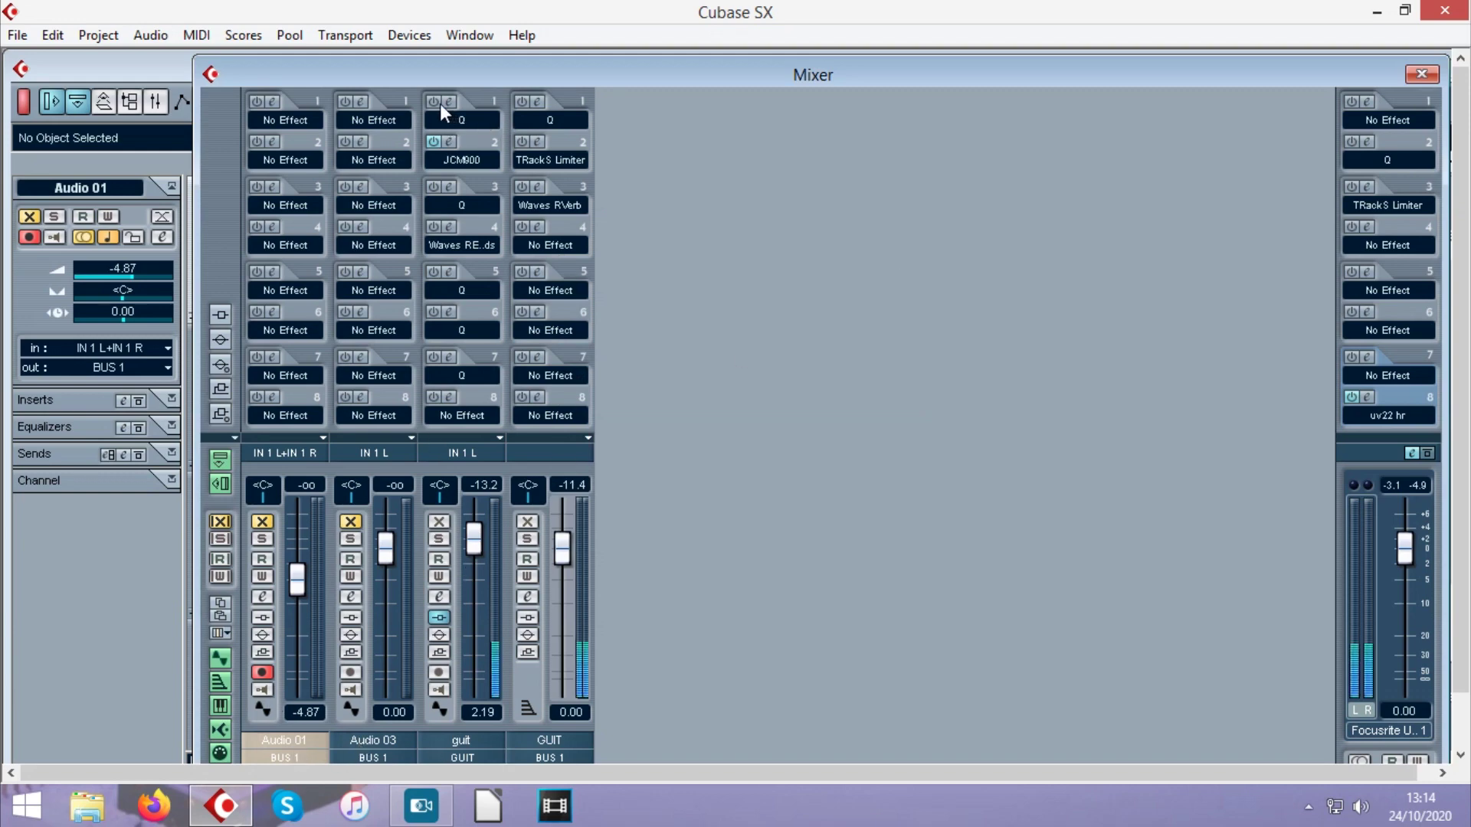
{"action": "key", "text": "s"}
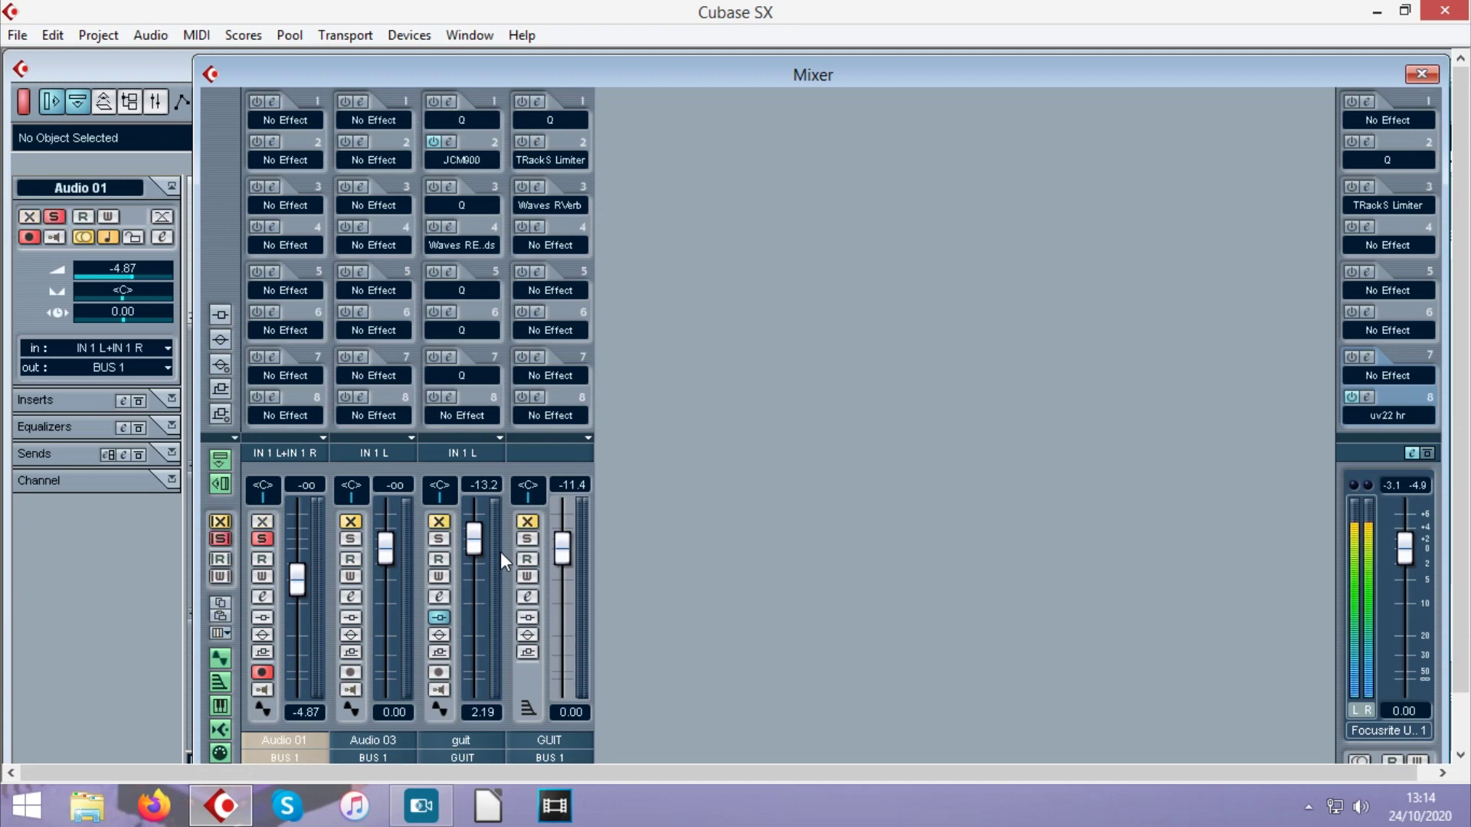
{"action": "key", "text": "s"}
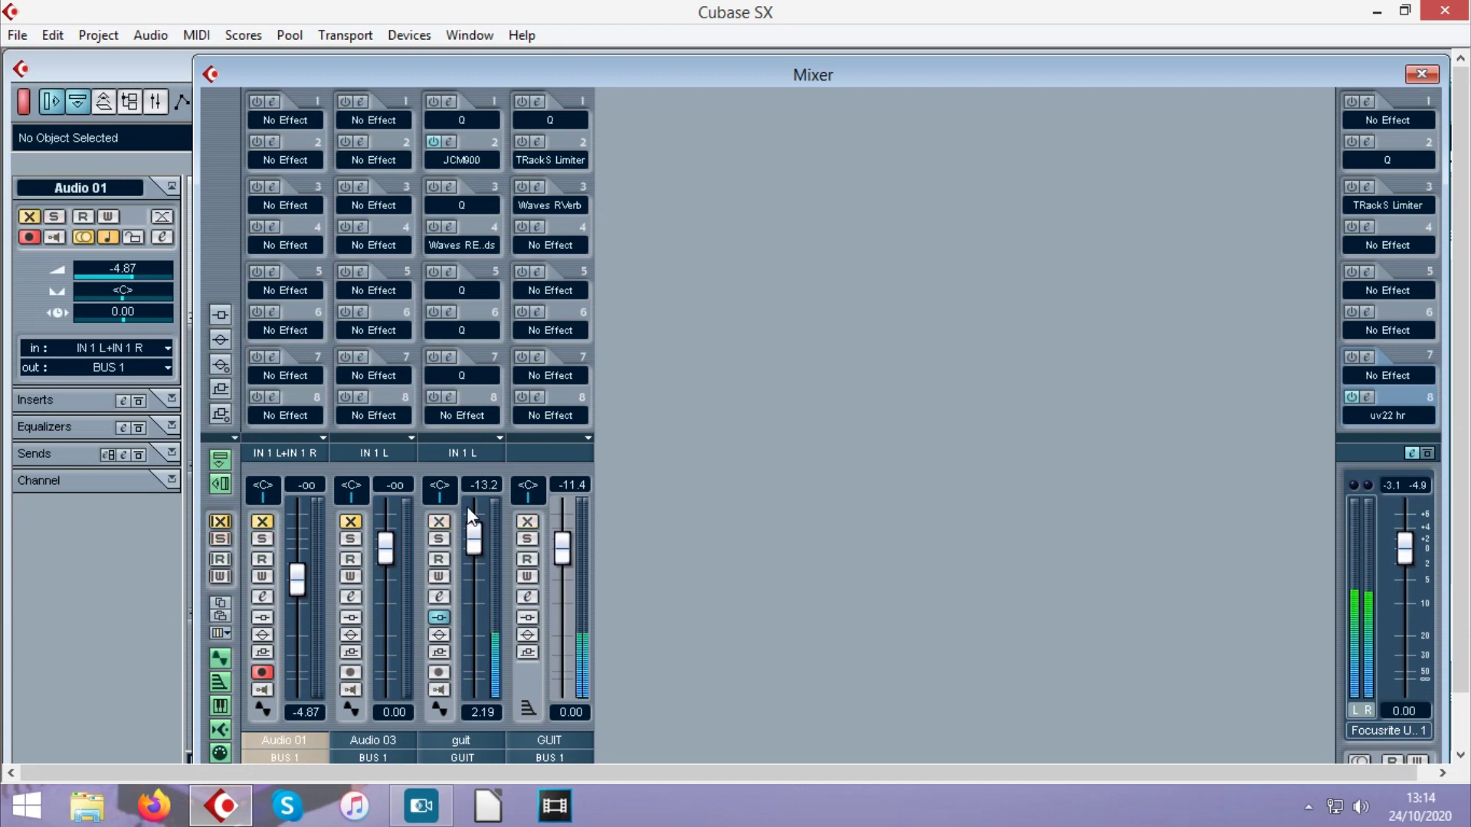
Pan the guit channel to L 64 and compare it with Audio 01 soloed
{"action": "left_click_drag", "start_coordinate": [442, 498], "coordinate": [407, 494]}
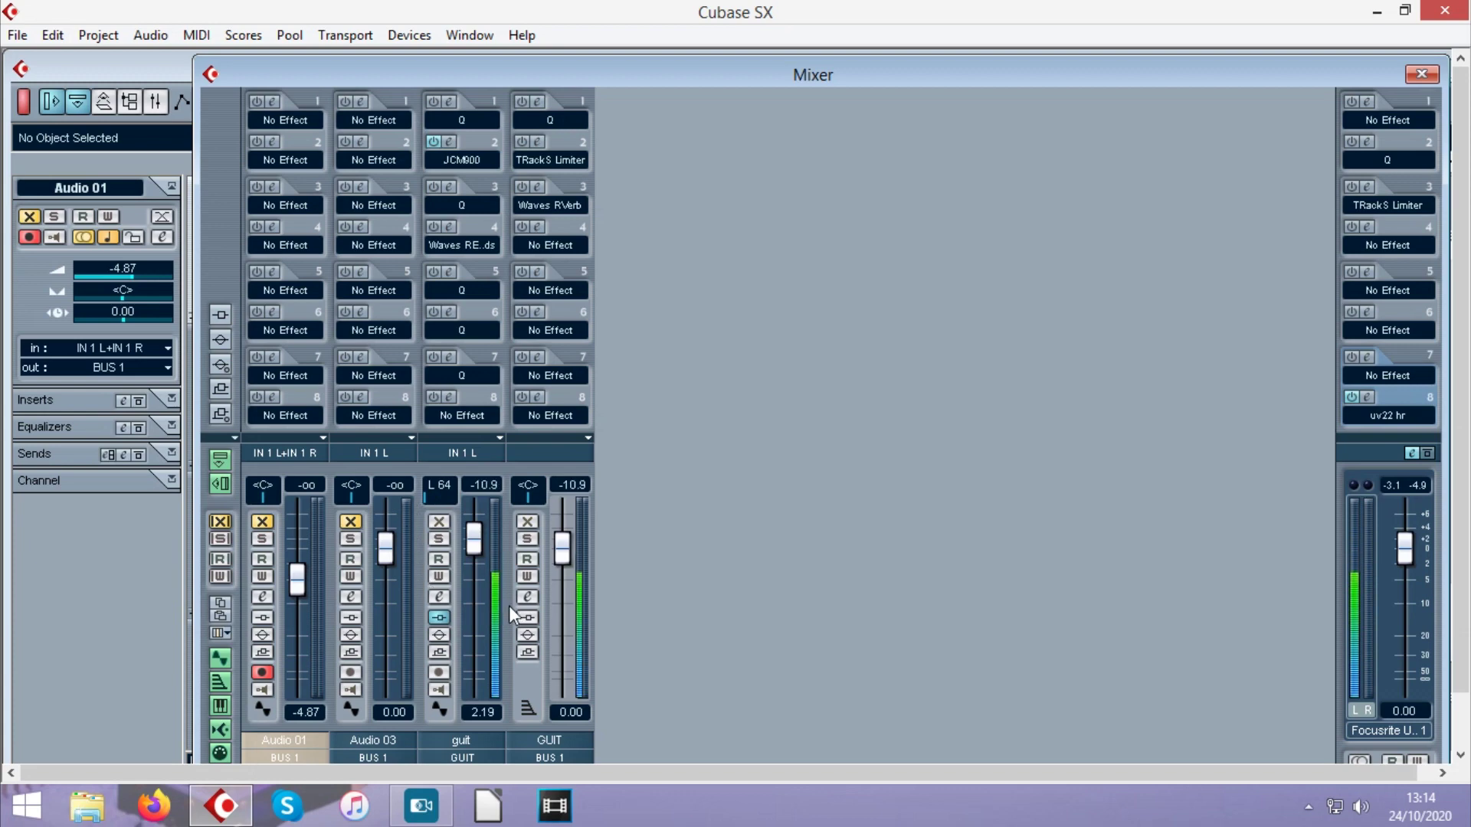
{"action": "key", "text": "s"}
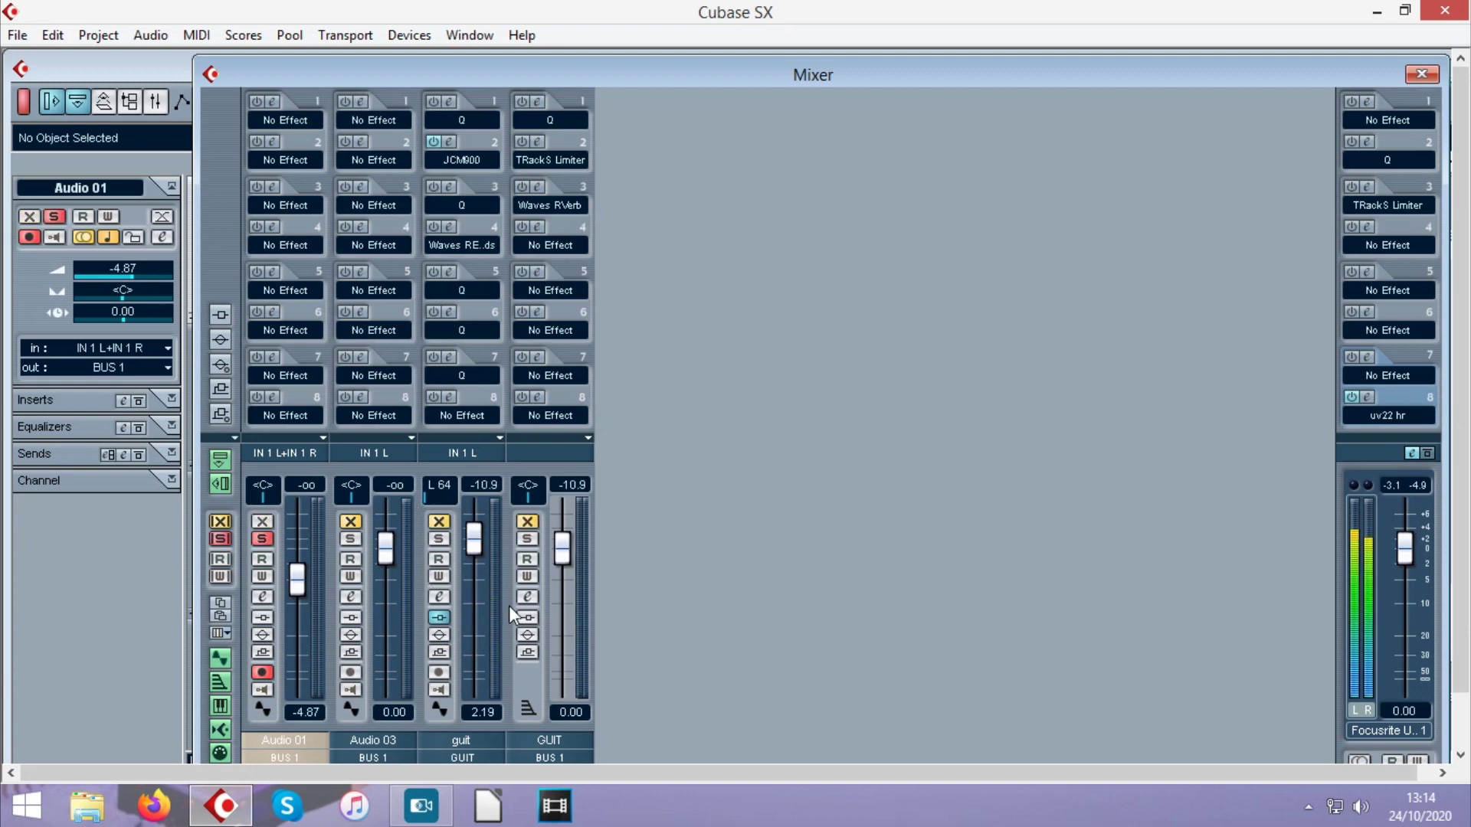
{"action": "key", "text": "s"}
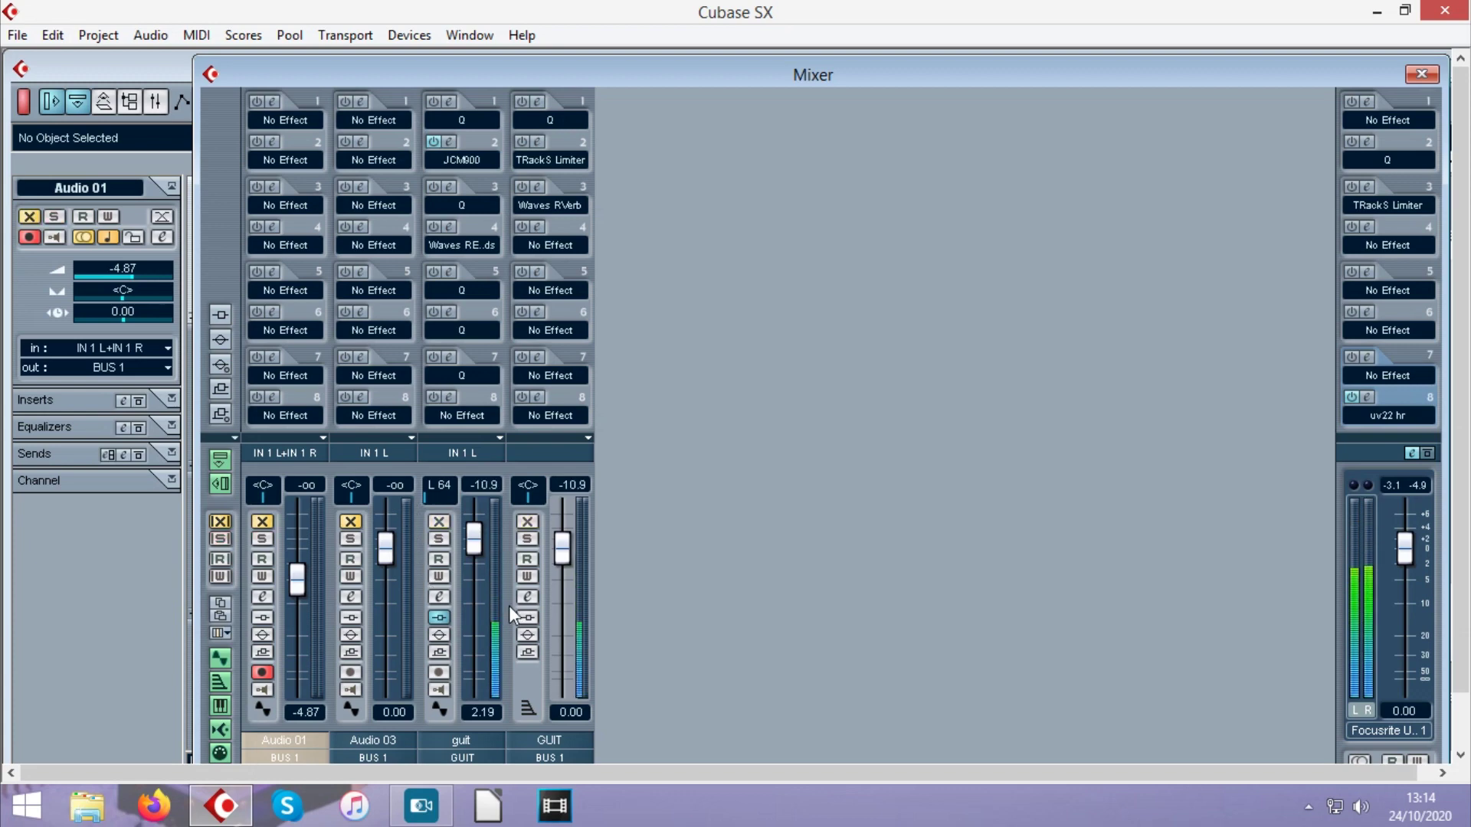
Enable the Q equalizer in the guit channel's insert 1, review its curve, and bypass it briefly to compare
{"action": "left_click", "coordinate": [448, 100]}
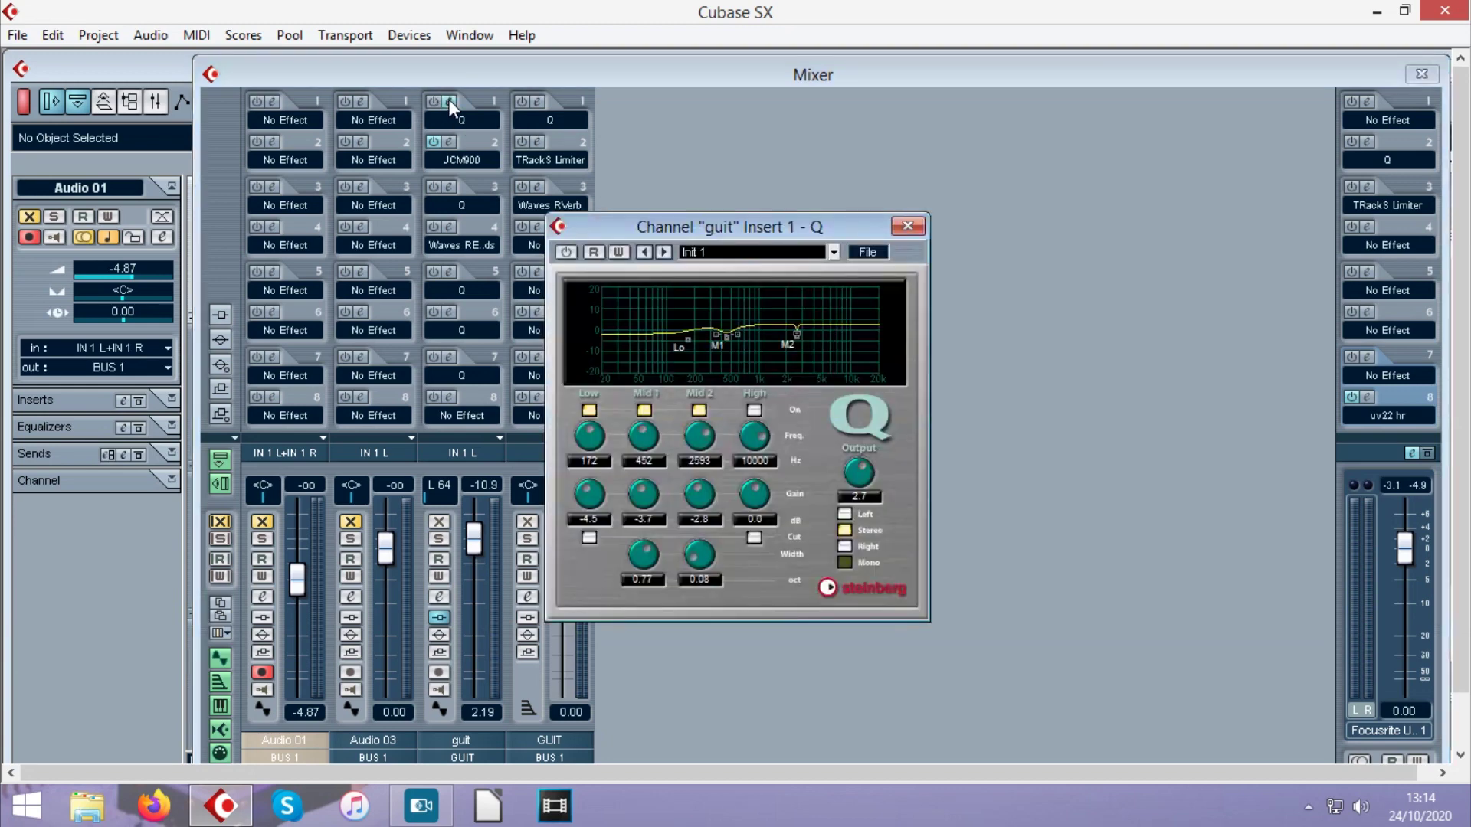
{"action": "left_click", "coordinate": [448, 100]}
{"action": "left_click", "coordinate": [451, 99]}
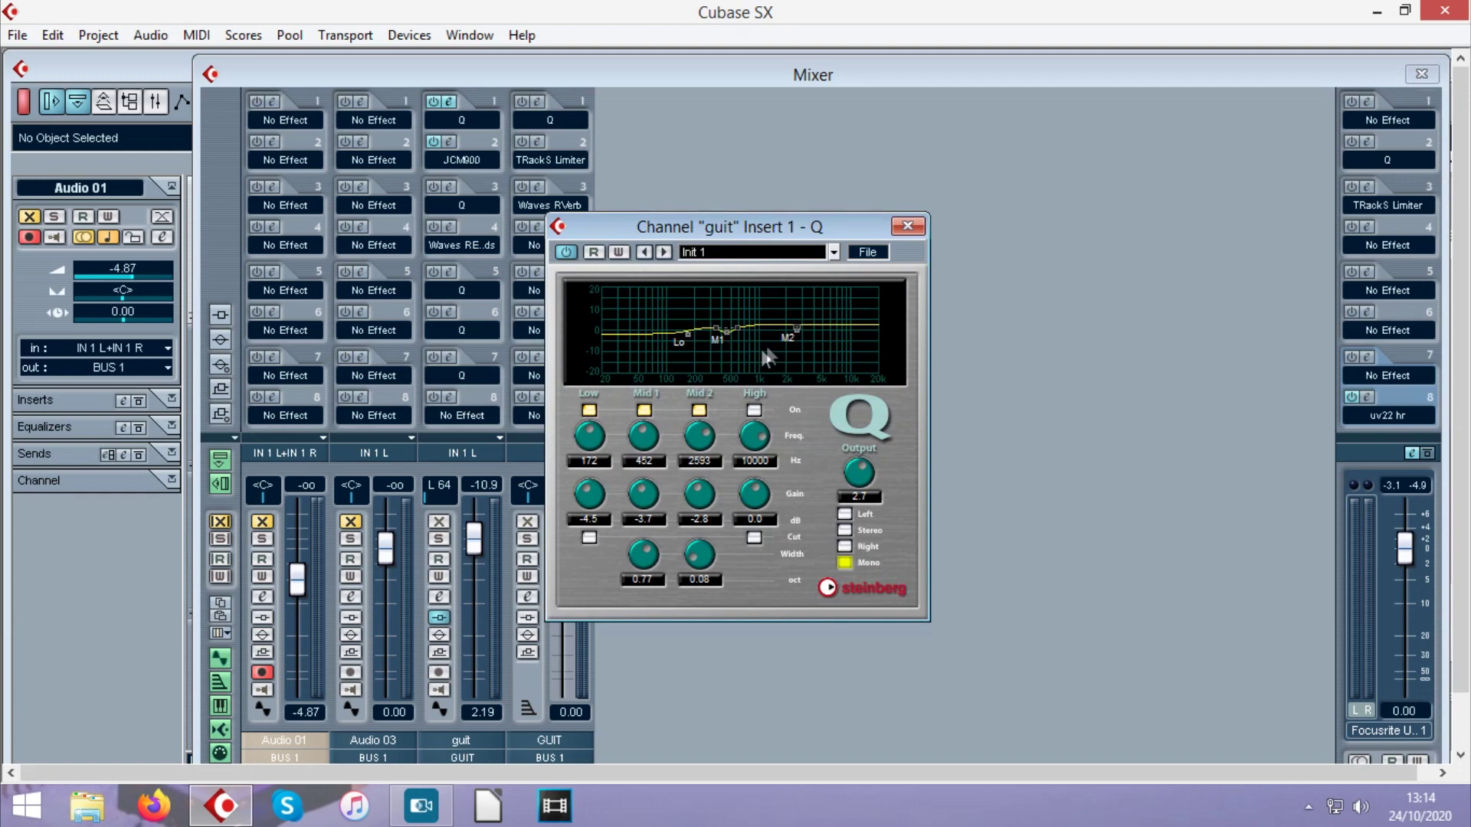
{"action": "left_click", "coordinate": [907, 226]}
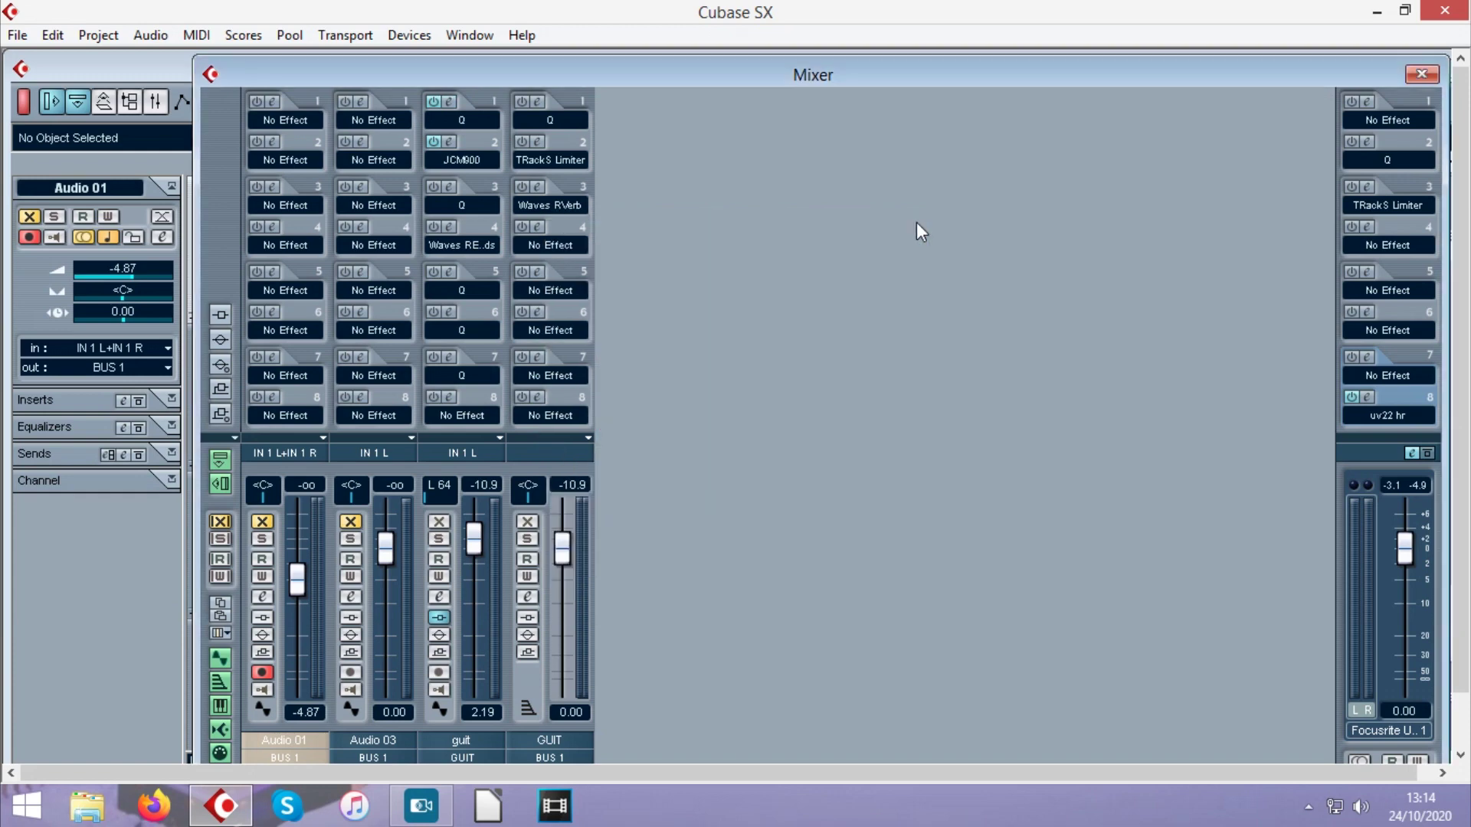
{"action": "left_click", "coordinate": [434, 101]}
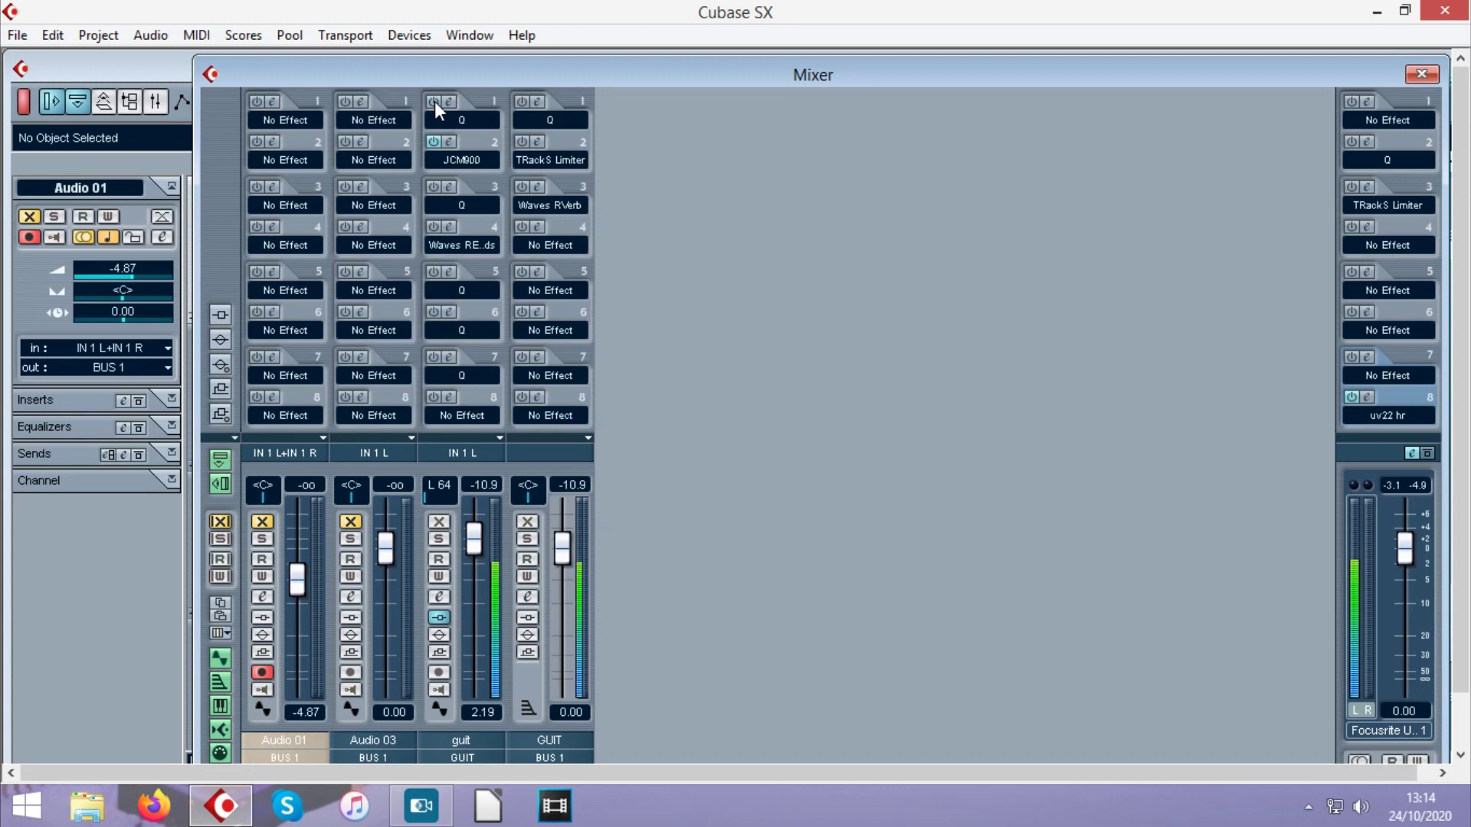
{"action": "left_click", "coordinate": [435, 102]}
Enable the Q equalizer in the guit channel's insert 3, review its bands, and compare the tone with Audio 01 soloed
{"action": "left_click", "coordinate": [434, 187]}
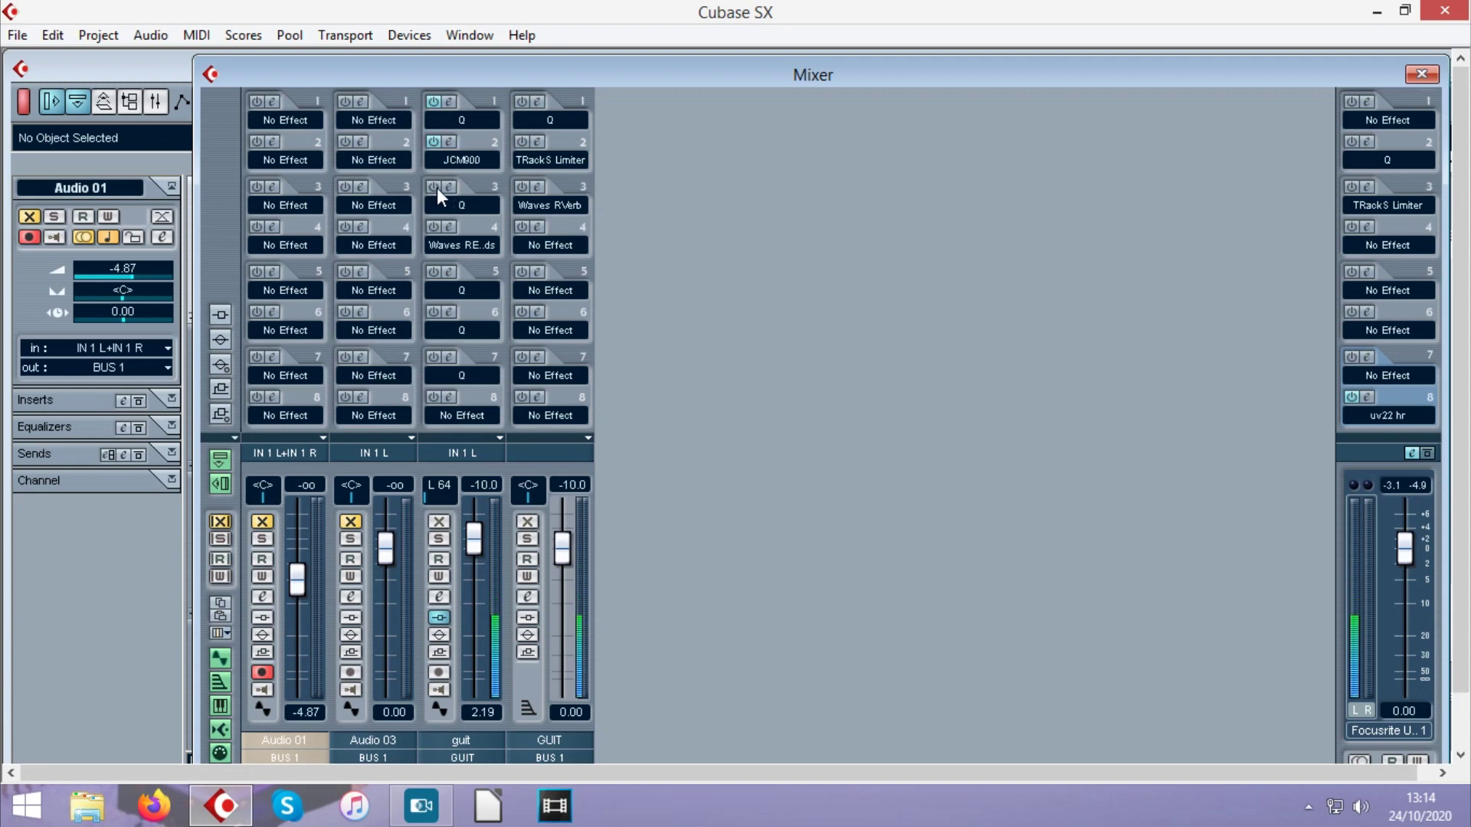
{"action": "left_click", "coordinate": [449, 187]}
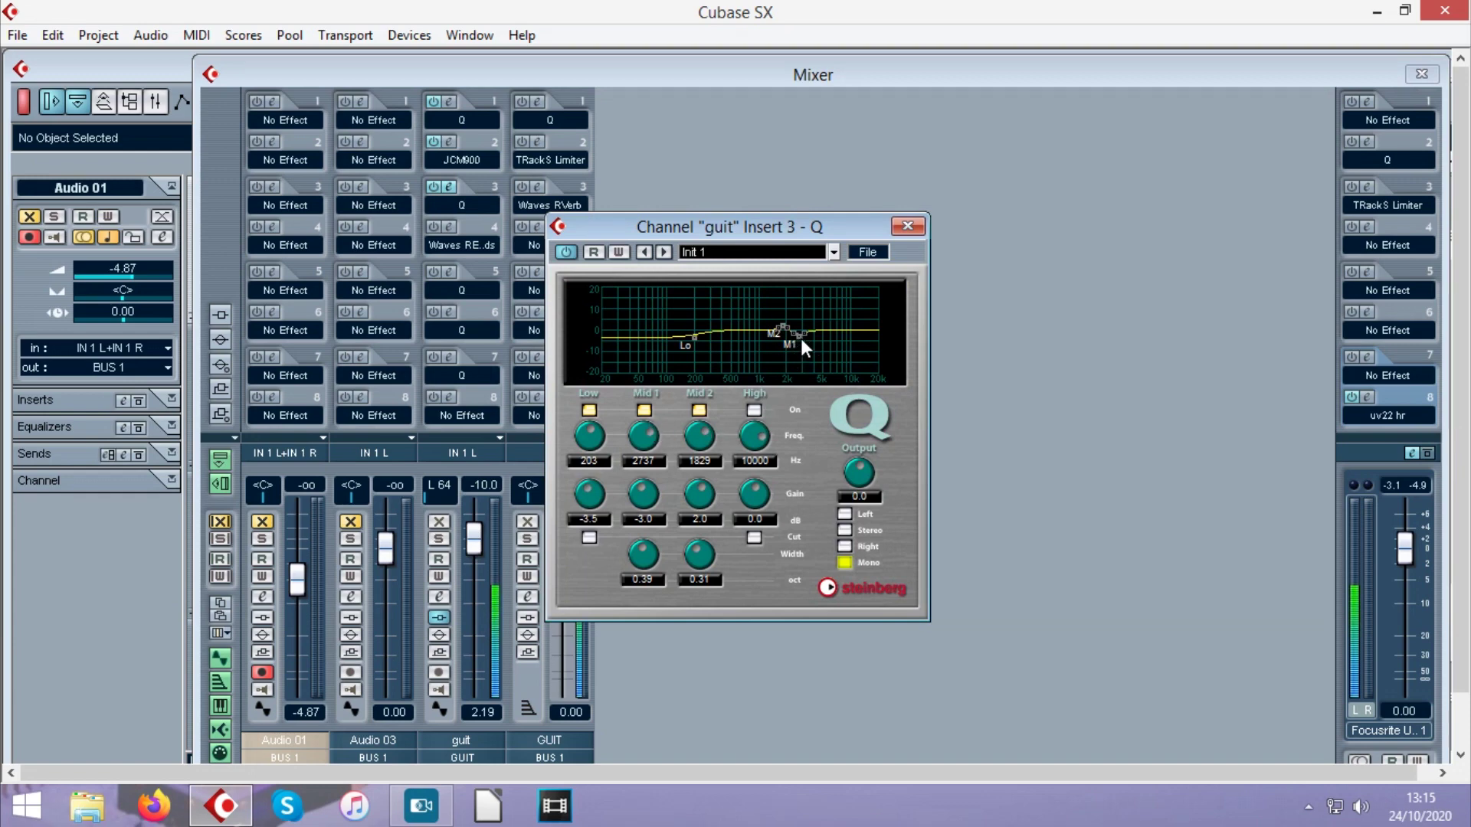
{"action": "left_click", "coordinate": [911, 229]}
{"action": "key", "text": "s"}
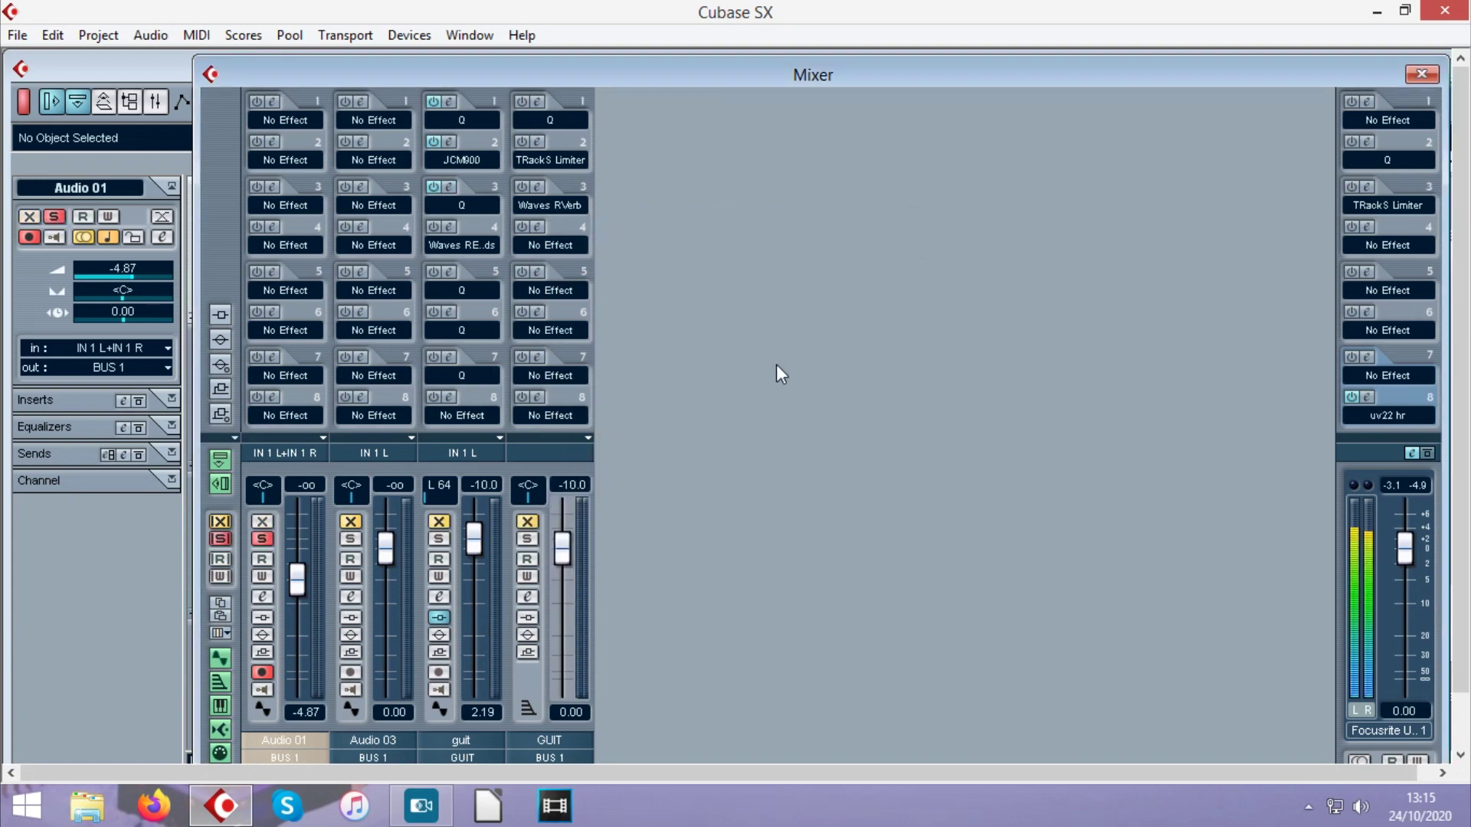
{"action": "key", "text": "s"}
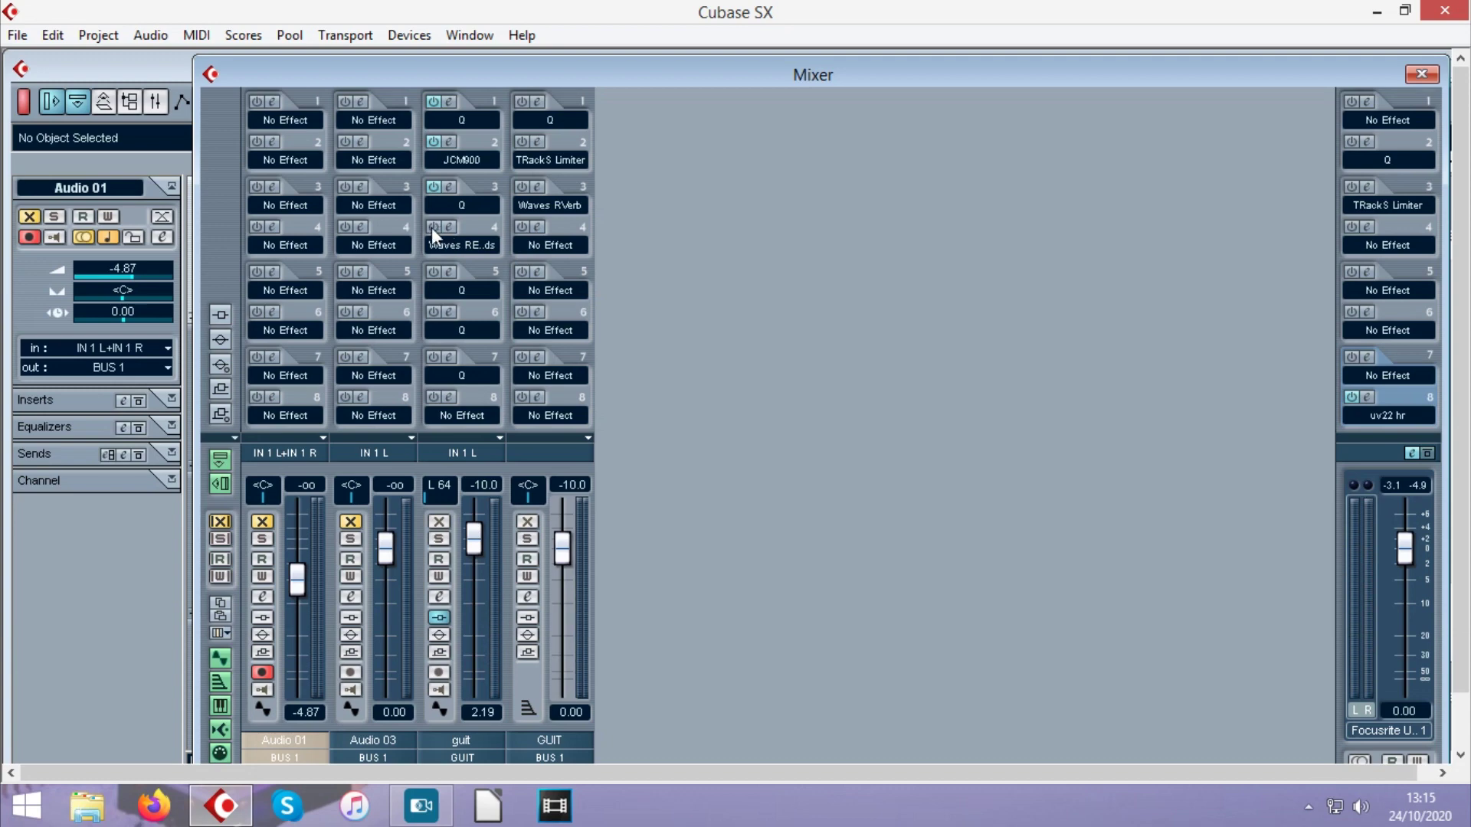
Enable Waves REQ 4 bands in the guit channel's insert 4 and Q in insert 5, reviewing the settings of each
{"action": "left_click", "coordinate": [447, 228]}
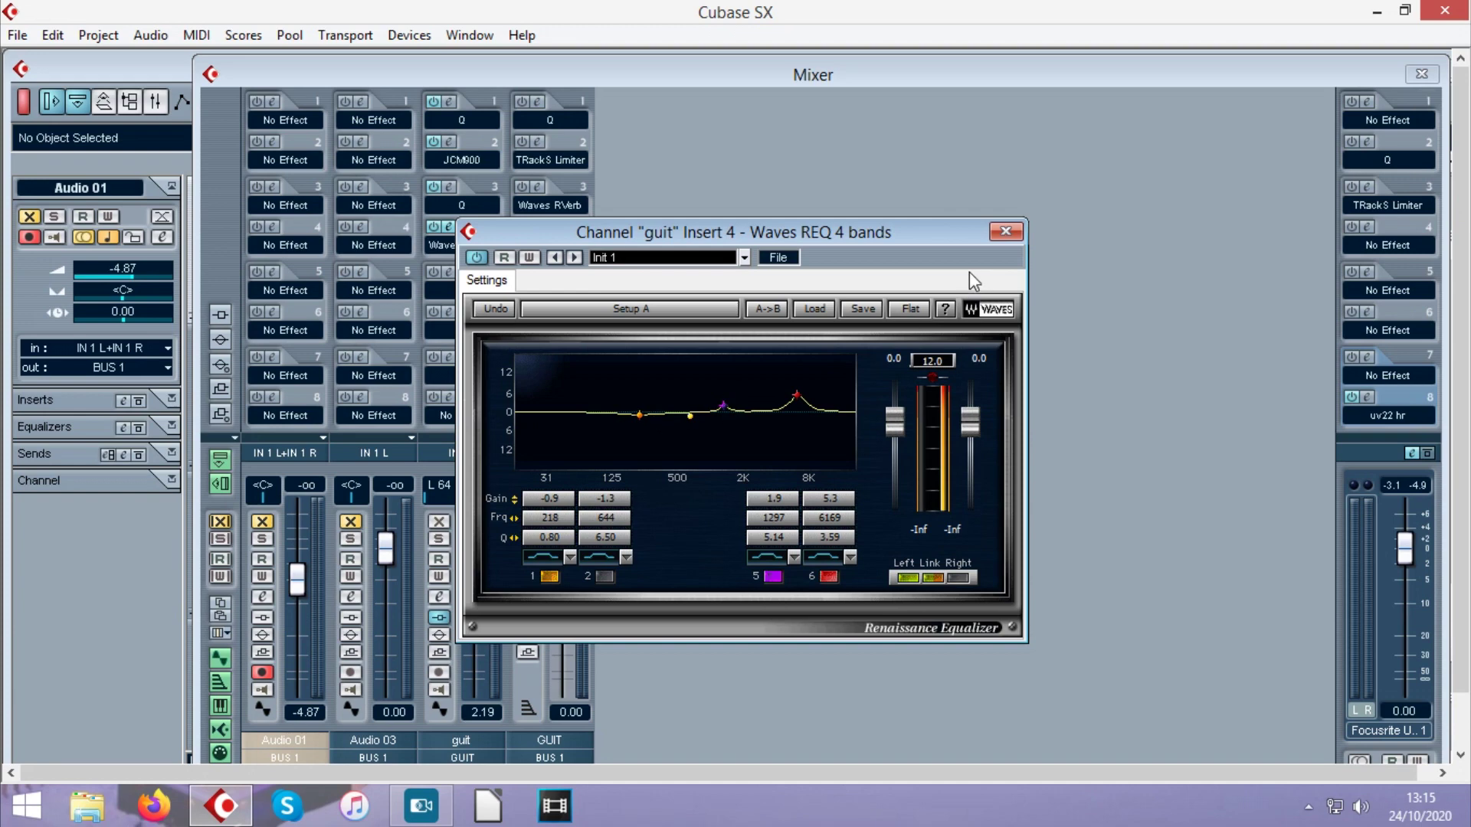
{"action": "left_click", "coordinate": [1005, 232]}
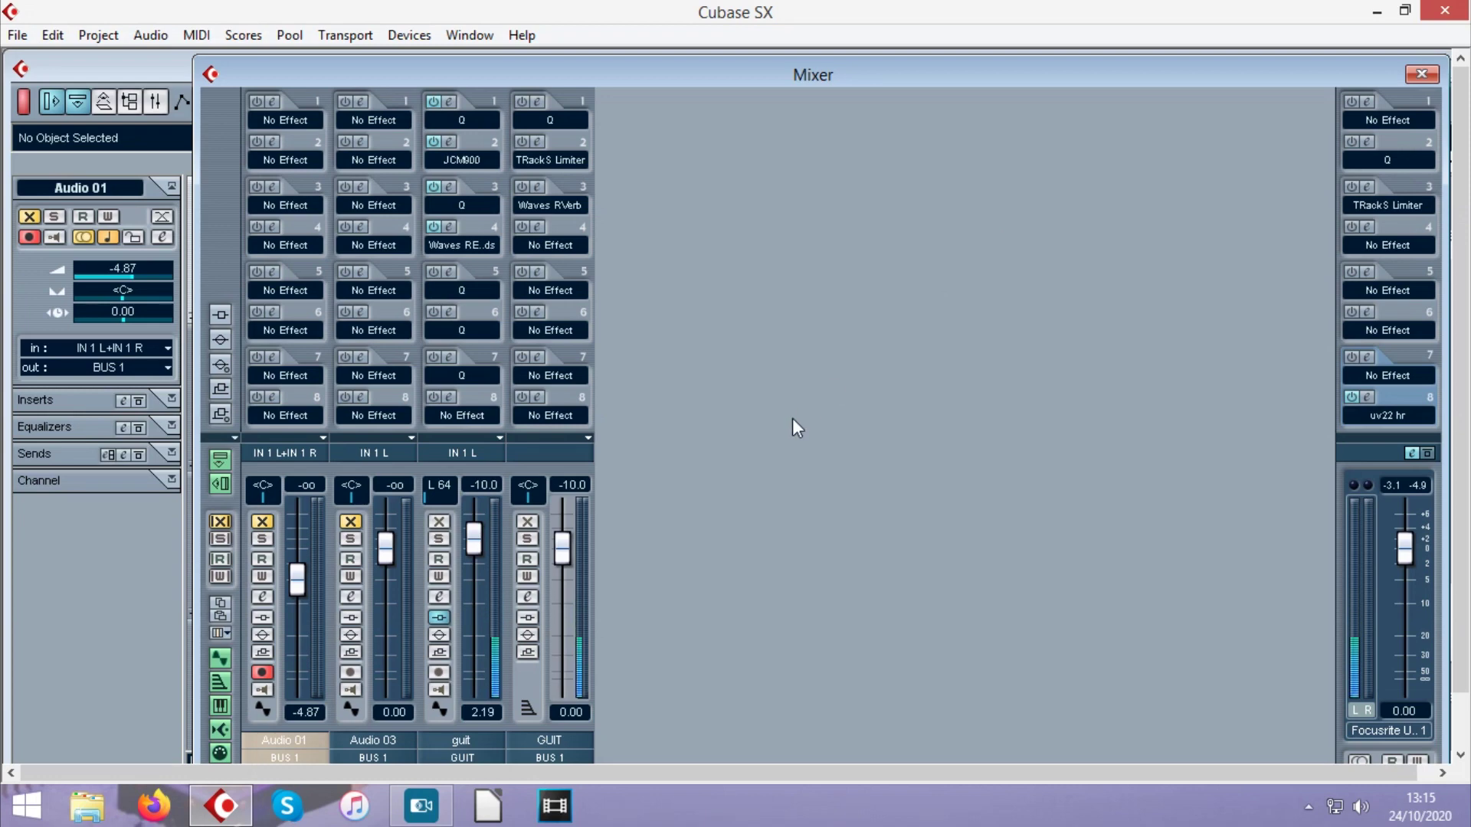
{"action": "left_click", "coordinate": [447, 272]}
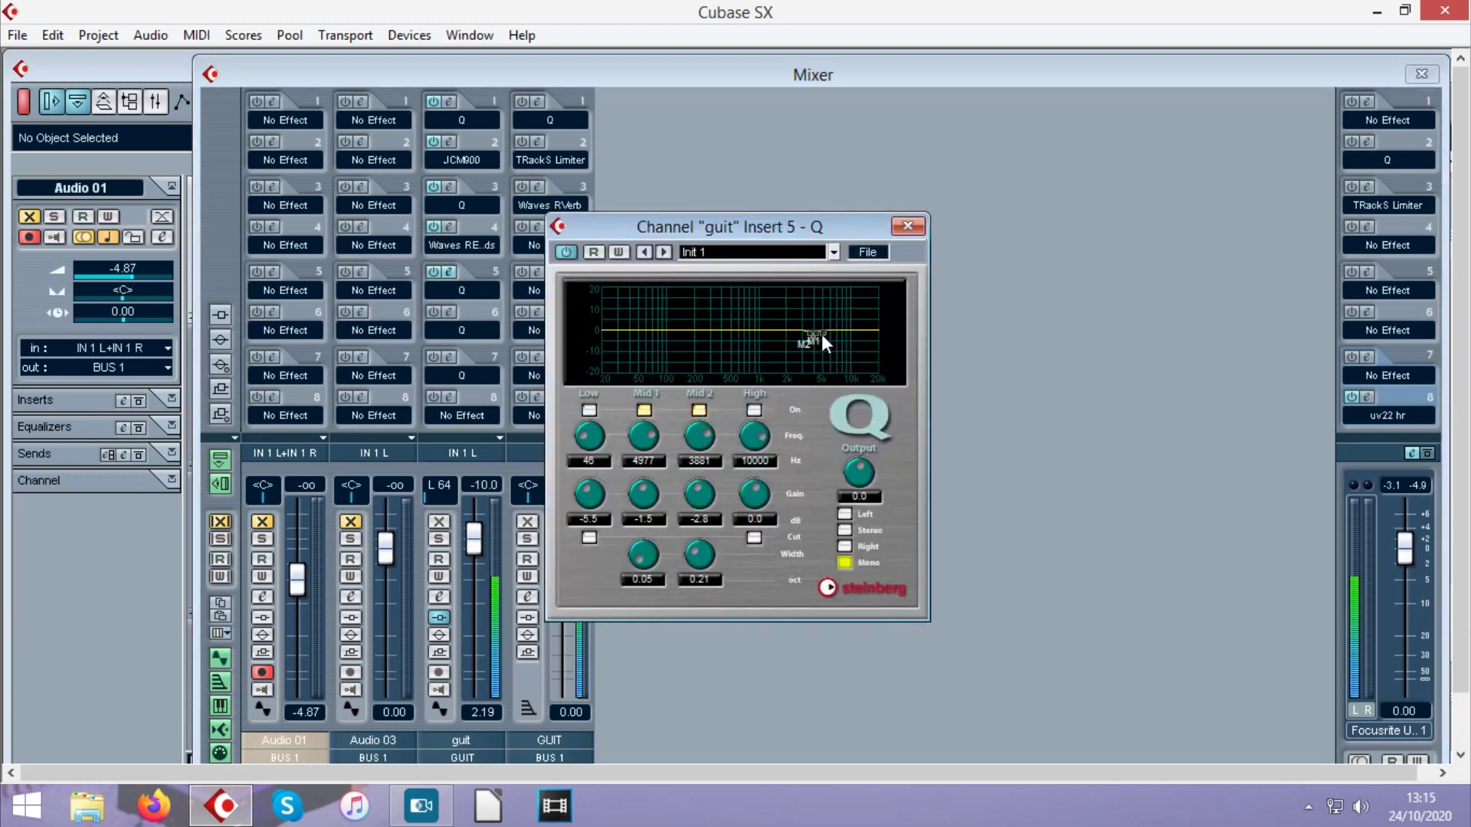
{"action": "left_click", "coordinate": [907, 228]}
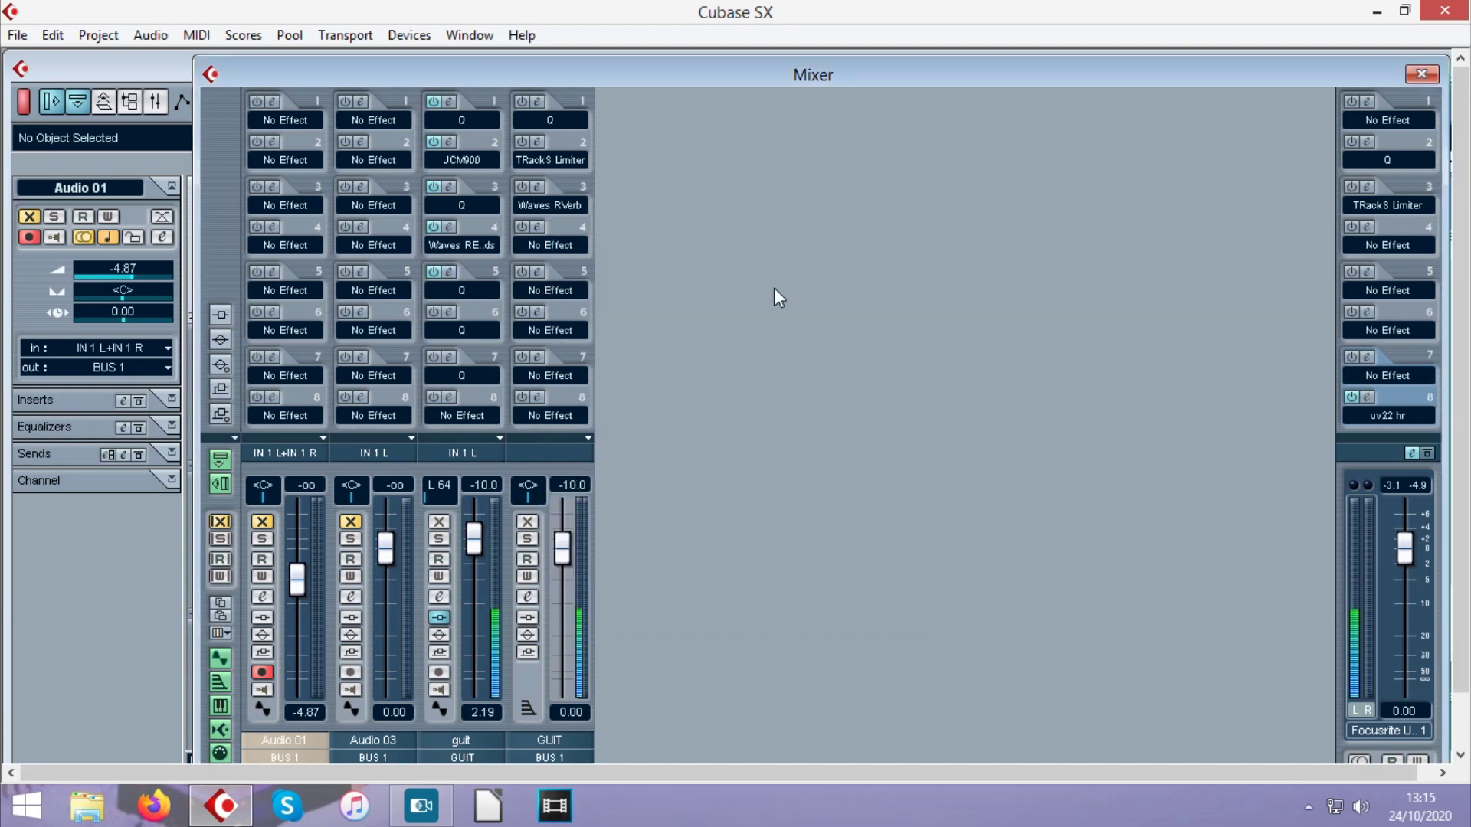
Enable the Q equalizers in the guit channel's inserts 6 and 7 and review their curves
{"action": "left_click", "coordinate": [449, 312]}
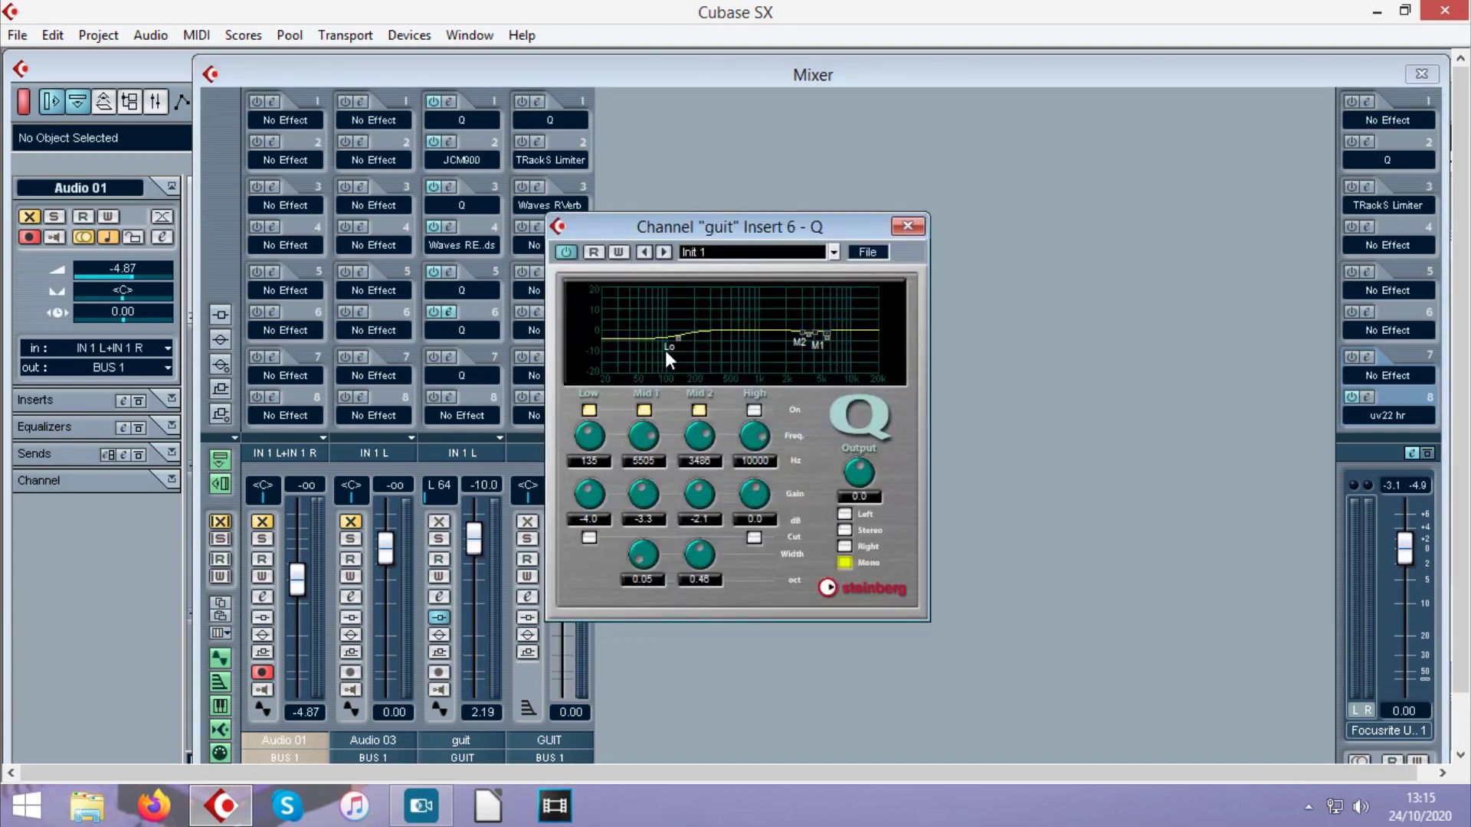
{"action": "left_click", "coordinate": [908, 228]}
{"action": "left_click", "coordinate": [445, 357]}
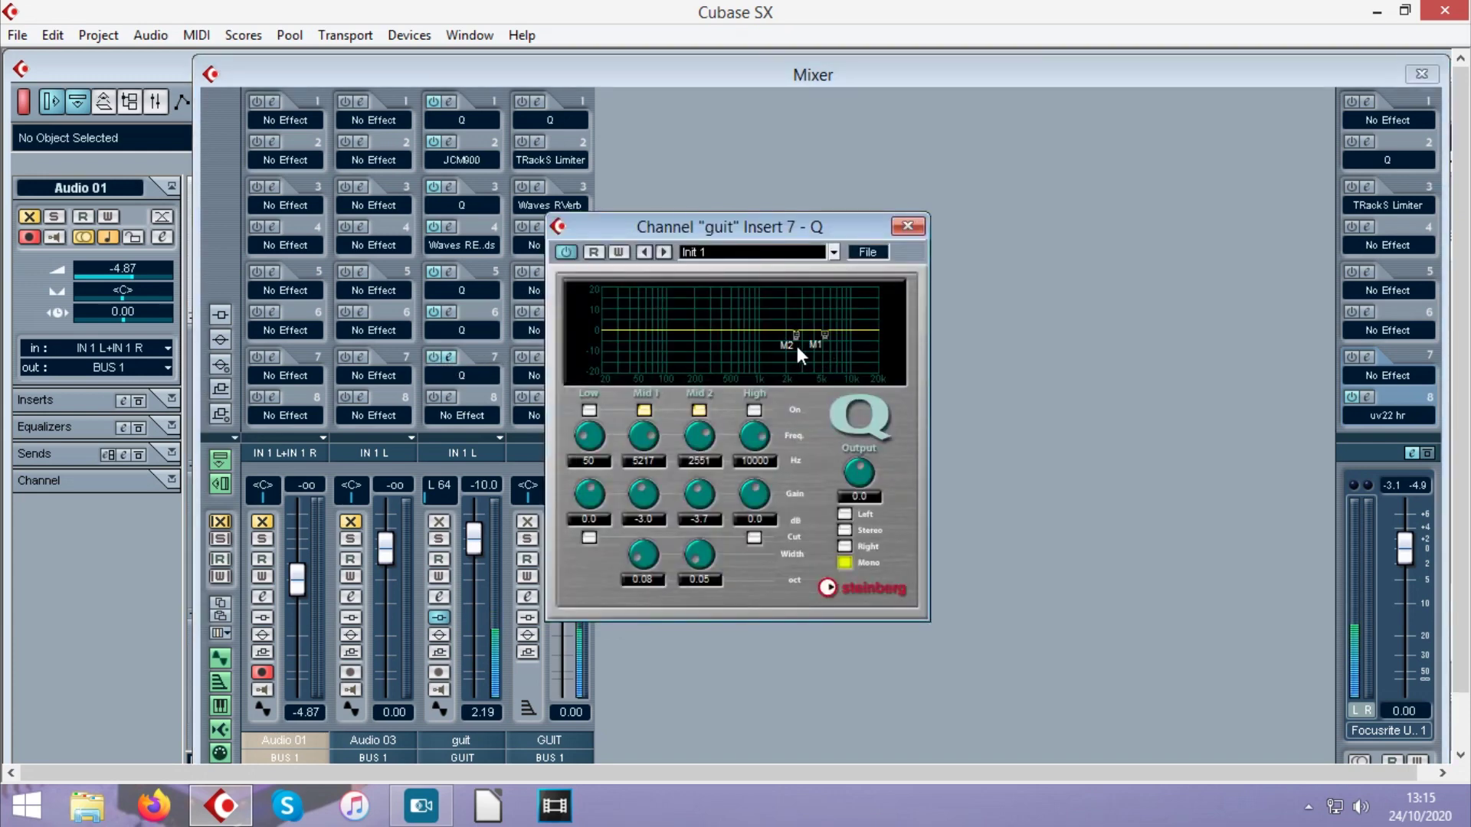
{"action": "left_click", "coordinate": [907, 225]}
Compare the fully equalized guitar with Audio 01 by switching the reference track's solo and mute on and off
{"action": "key", "text": "s"}
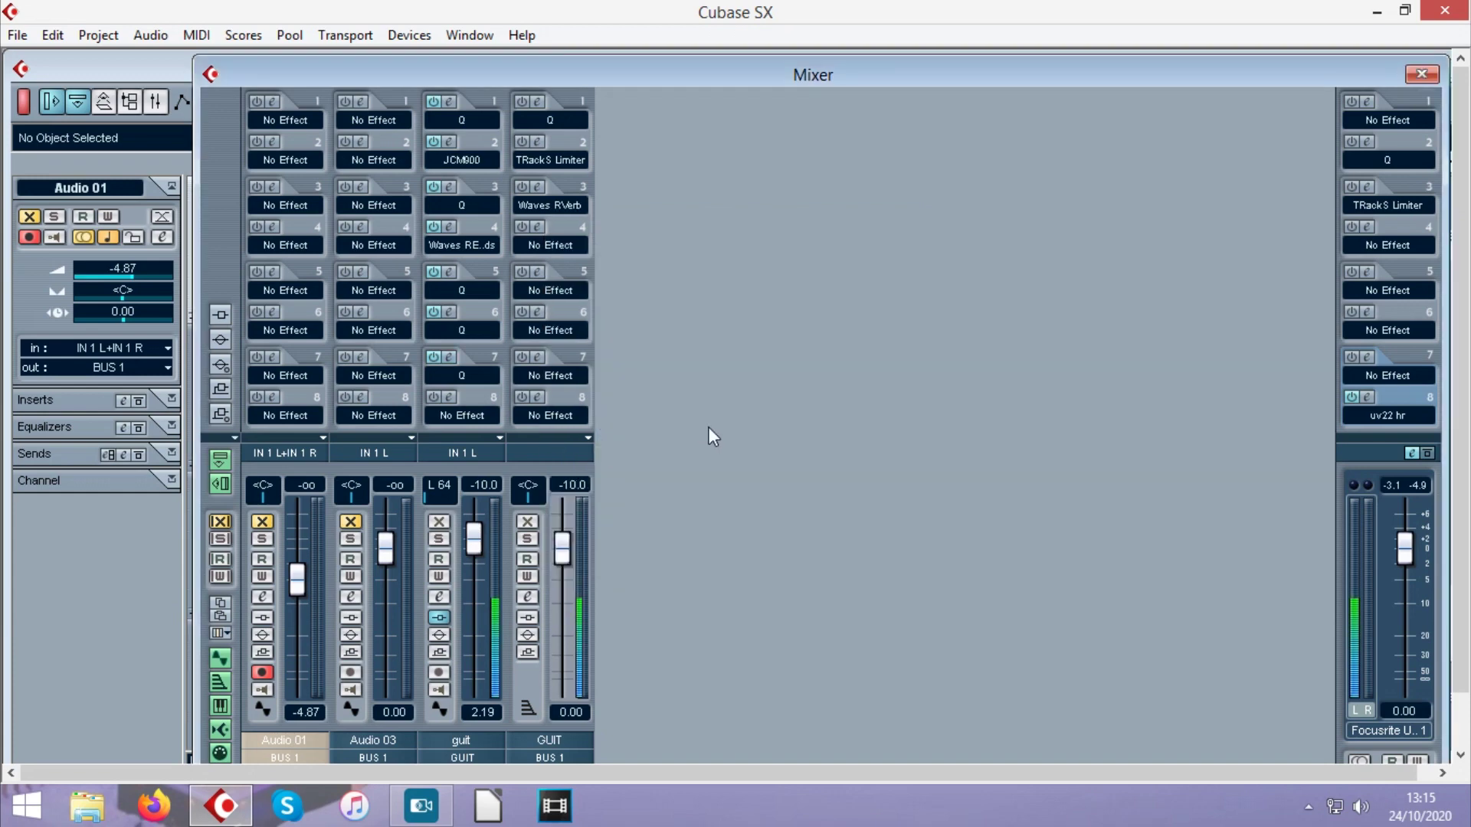
{"action": "key", "text": "s"}
{"action": "key", "text": "m"}
{"action": "key", "text": "m"}
{"action": "key", "text": "s"}
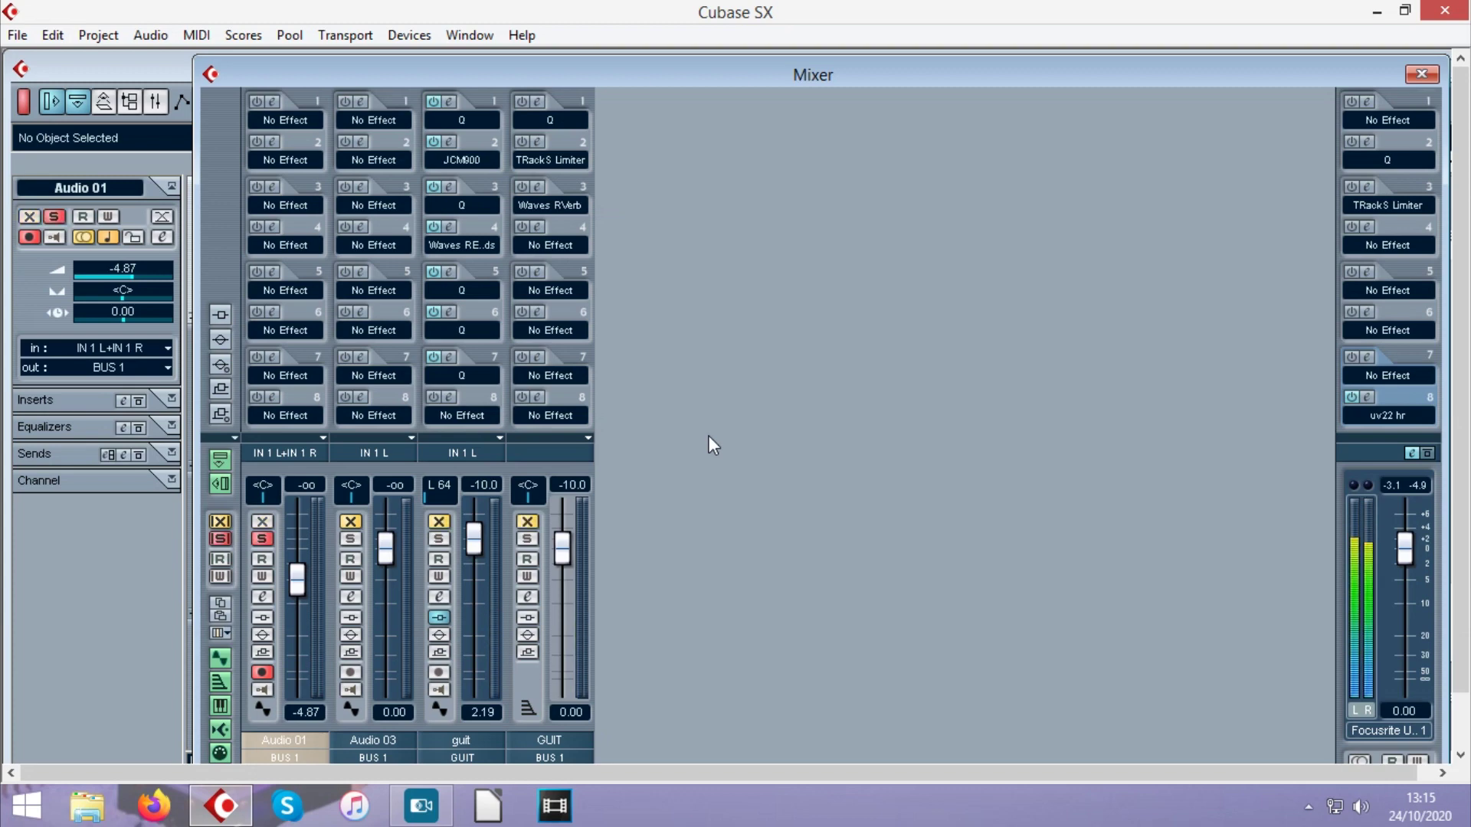
{"action": "key", "text": "s"}
{"action": "key", "text": "m"}
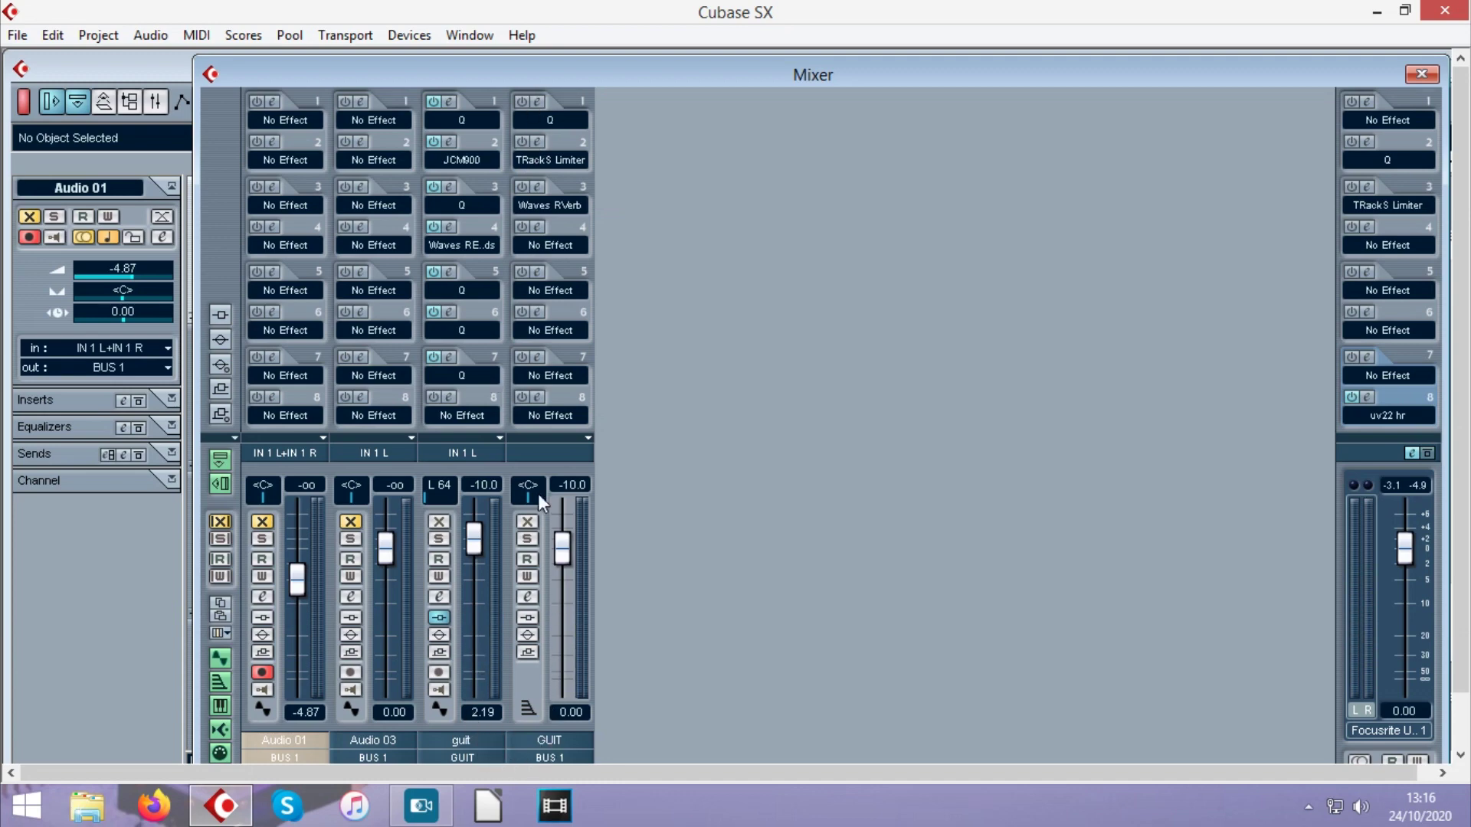
Enable the Q equalizer in the GUIT group channel's insert 1 and review its settings
{"action": "left_click", "coordinate": [521, 102]}
{"action": "left_click", "coordinate": [536, 101]}
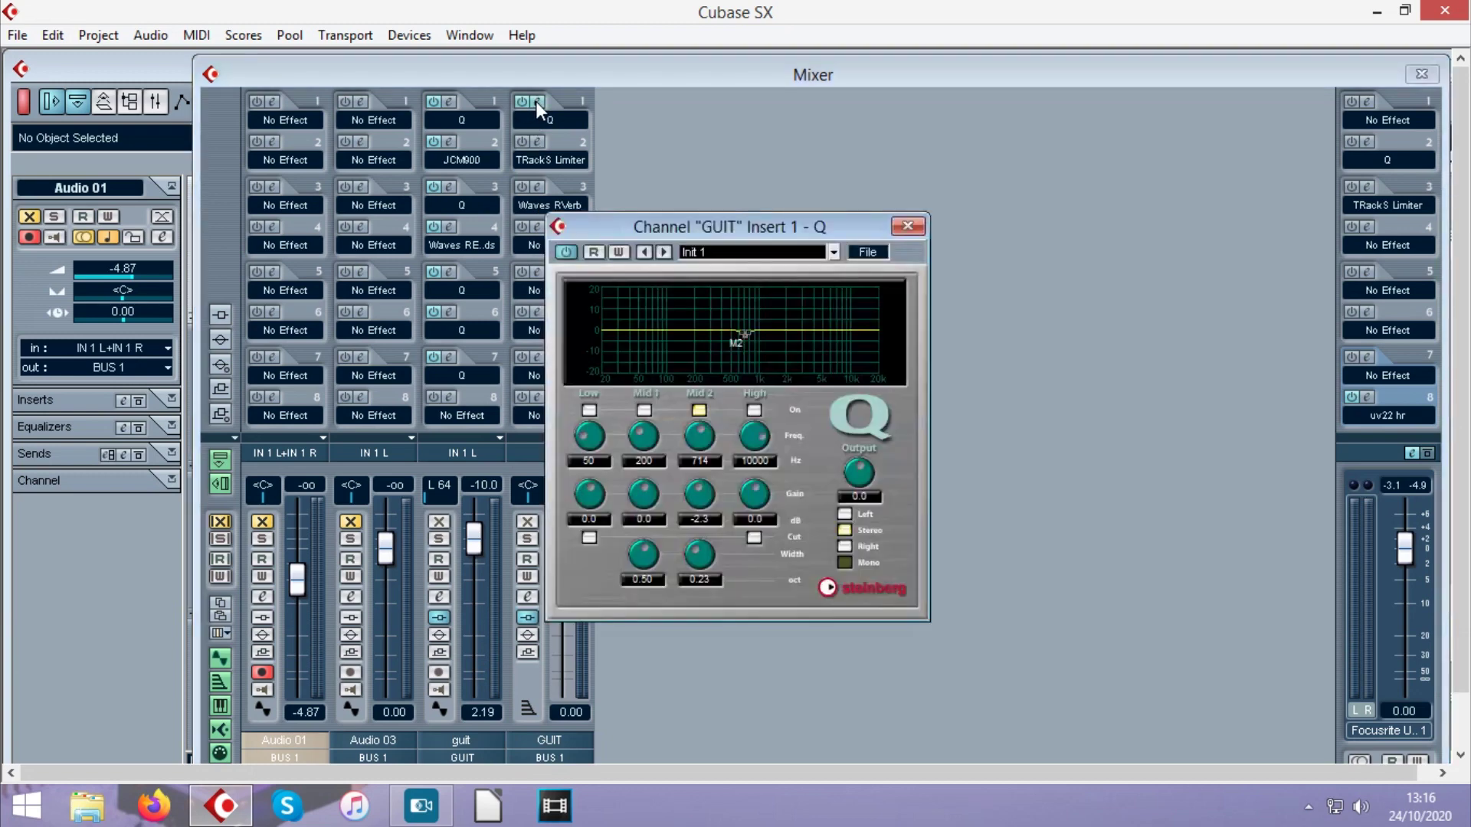
{"action": "left_click", "coordinate": [536, 101]}
Enable the TRackS Limiter in the GUIT group channel's insert 2 and review its settings
{"action": "left_click", "coordinate": [522, 141]}
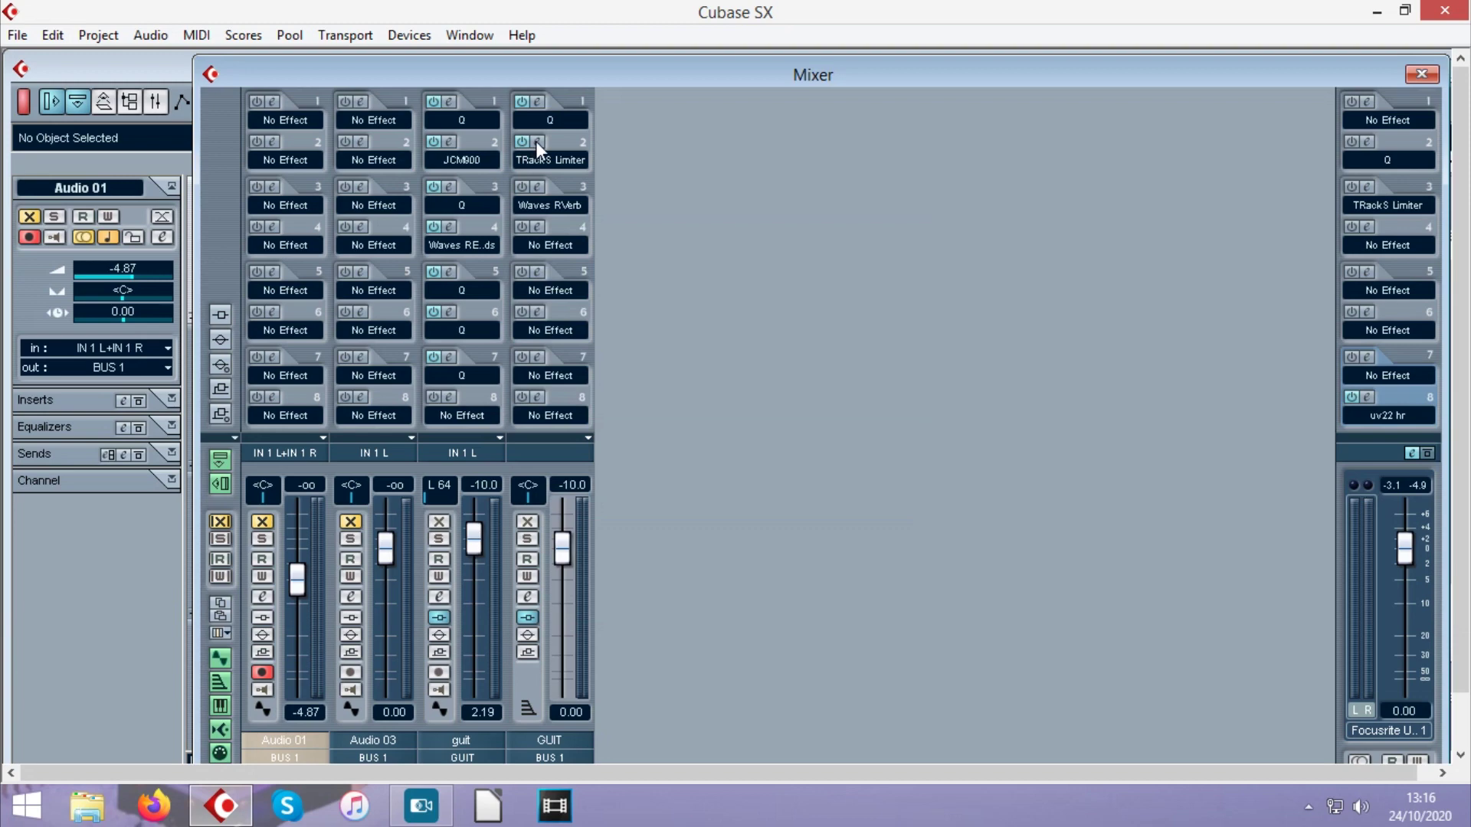
{"action": "left_click", "coordinate": [535, 141]}
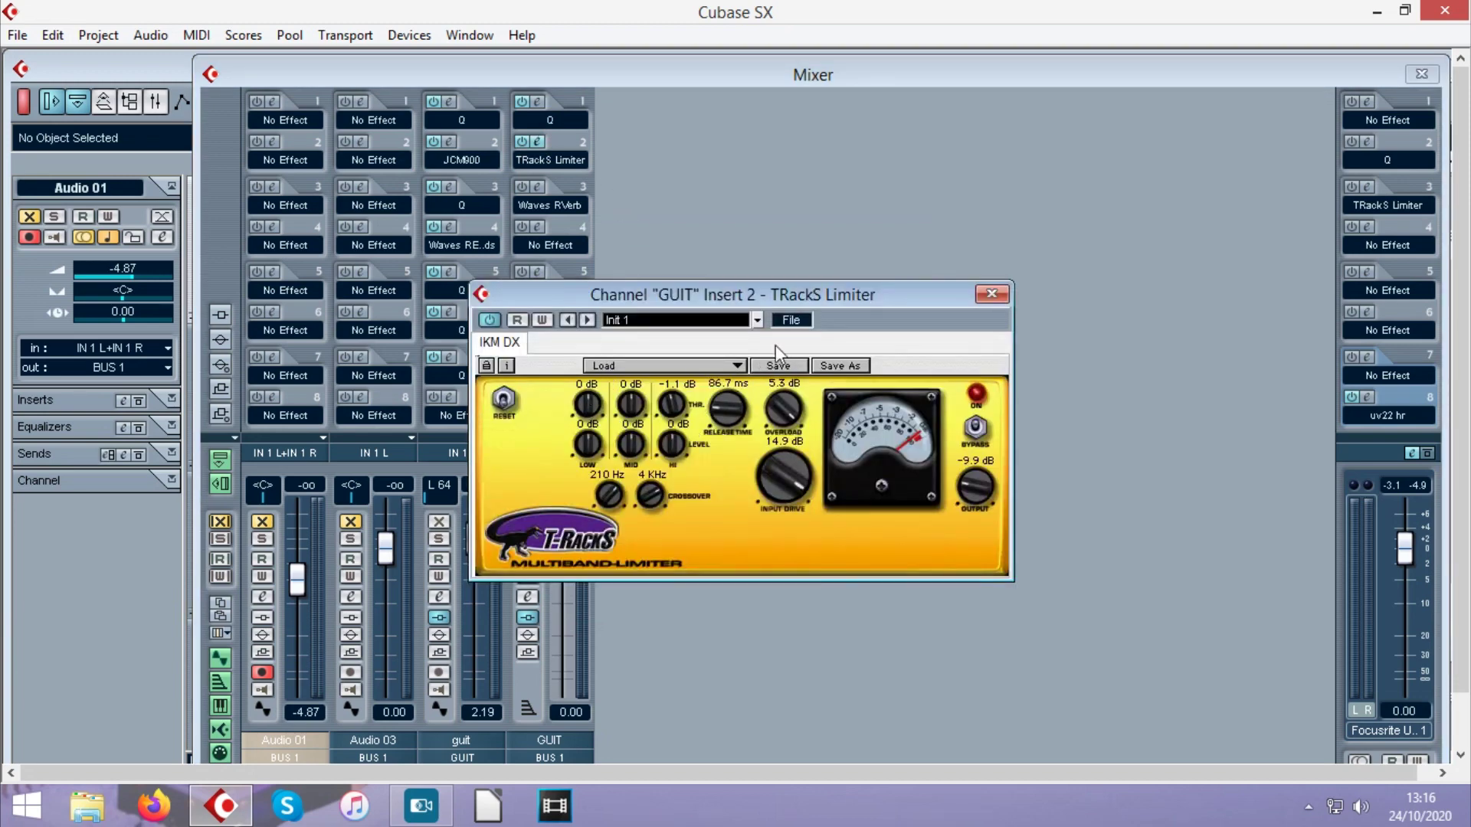
{"action": "left_click", "coordinate": [1000, 296]}
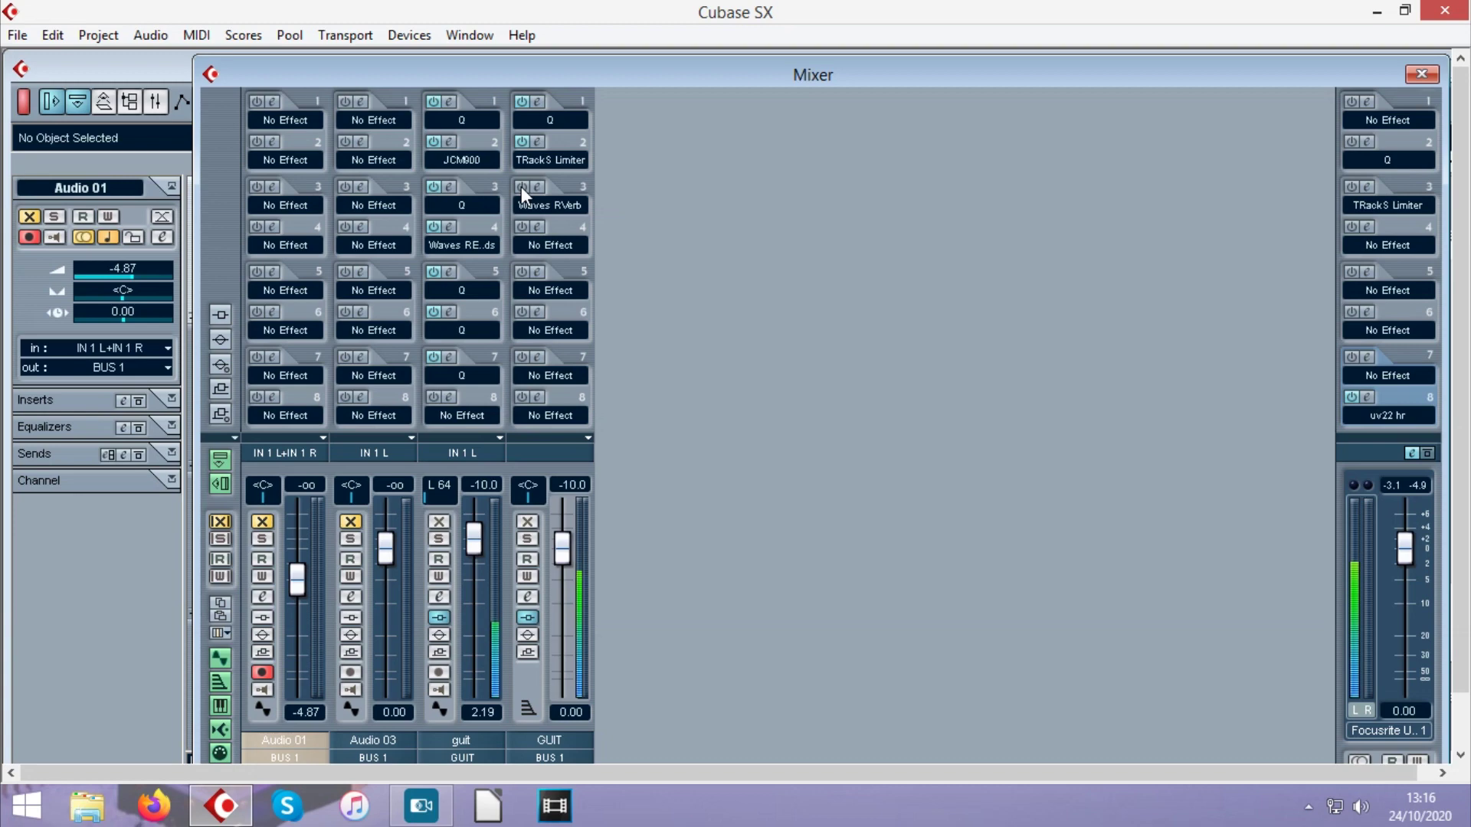
Enable the Waves RVerb in the GUIT group channel's insert 3 and review its Plate 2 reverb settings
{"action": "left_click", "coordinate": [539, 186]}
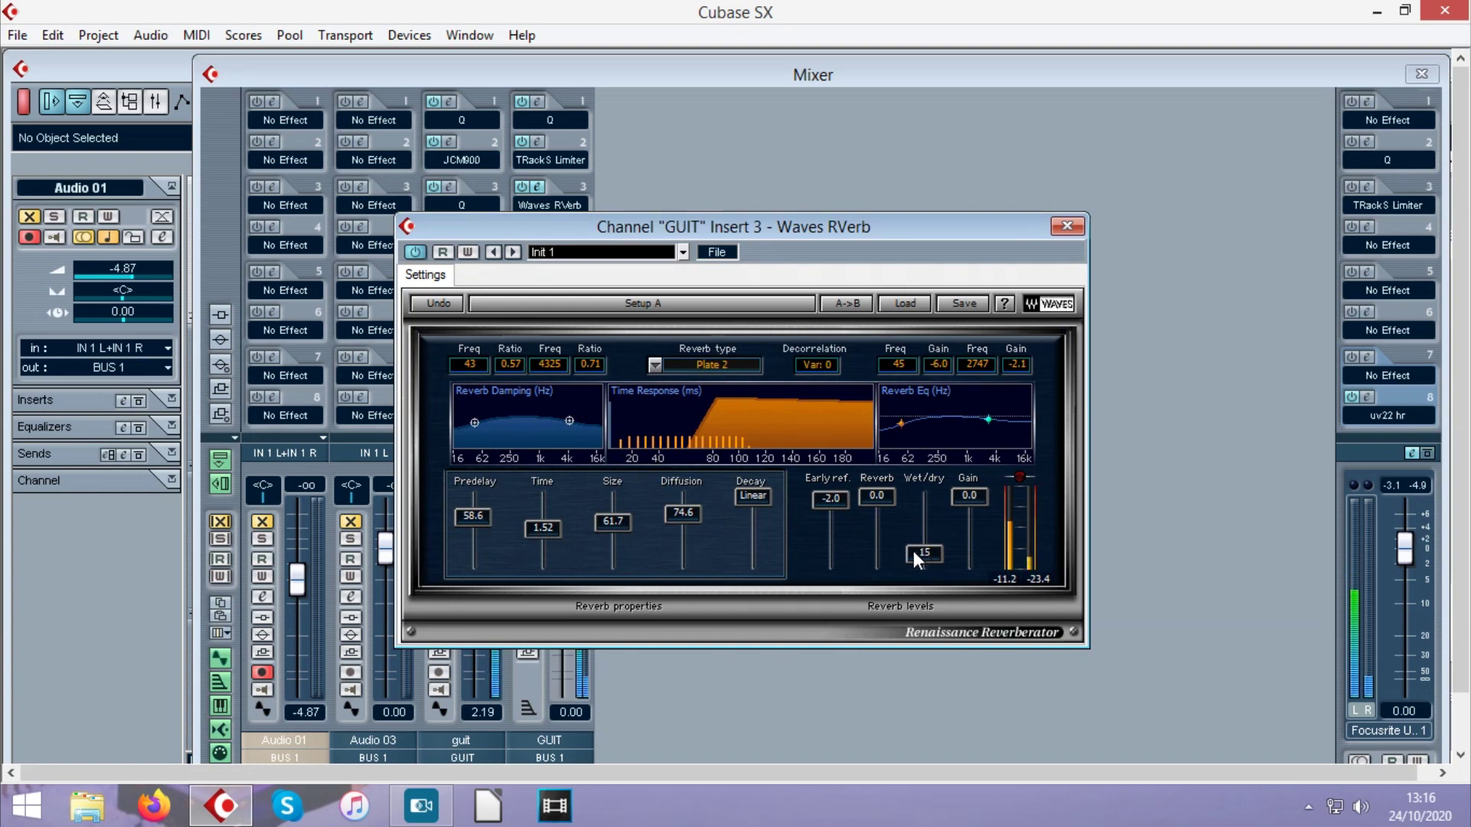
{"action": "key", "text": "Escape"}
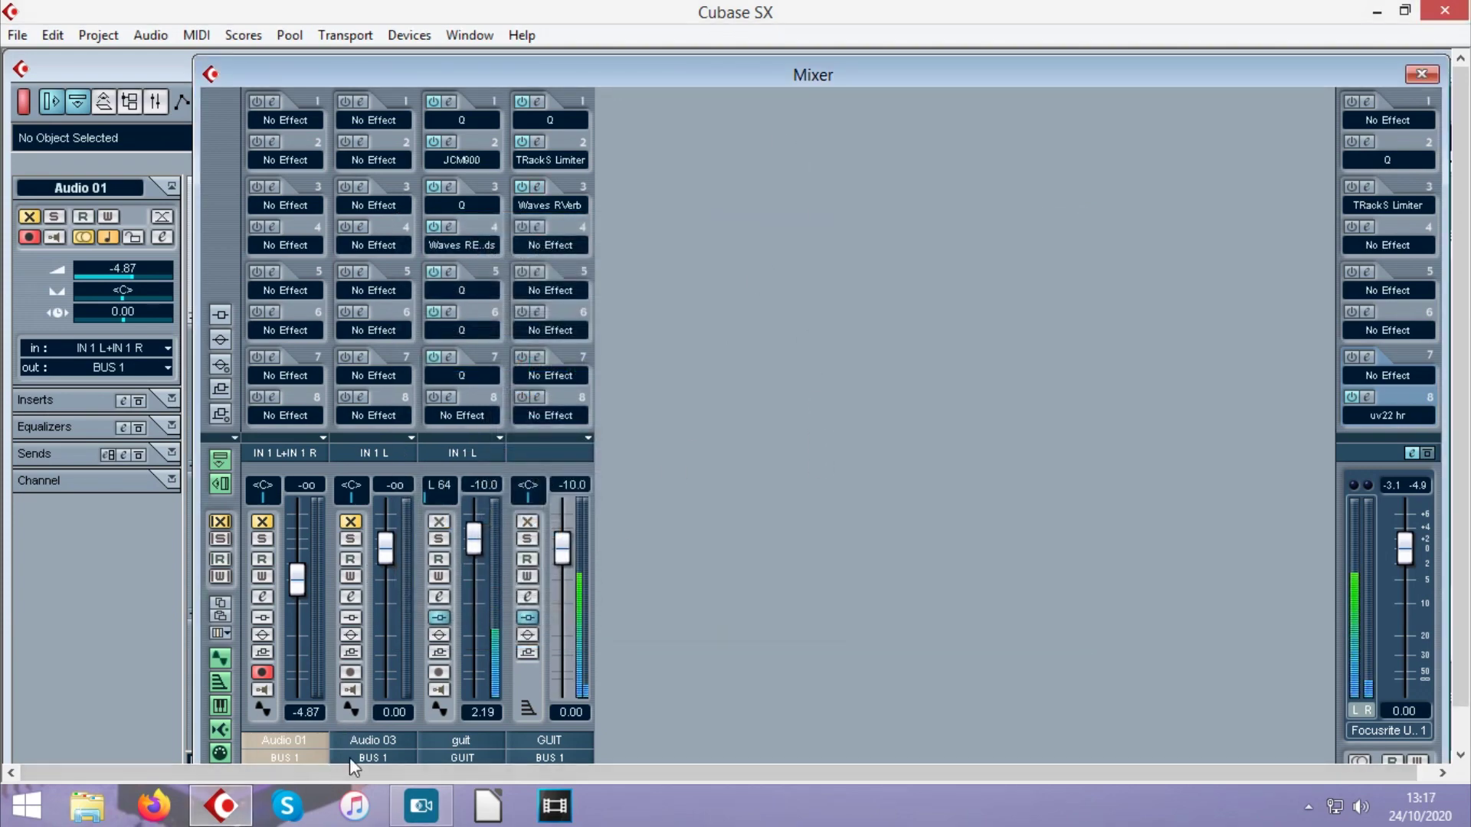
Compare the guitar with added reverb against the original by repeatedly switching between the guitar channels and a soloed Audio 01
{"action": "key", "text": "s"}
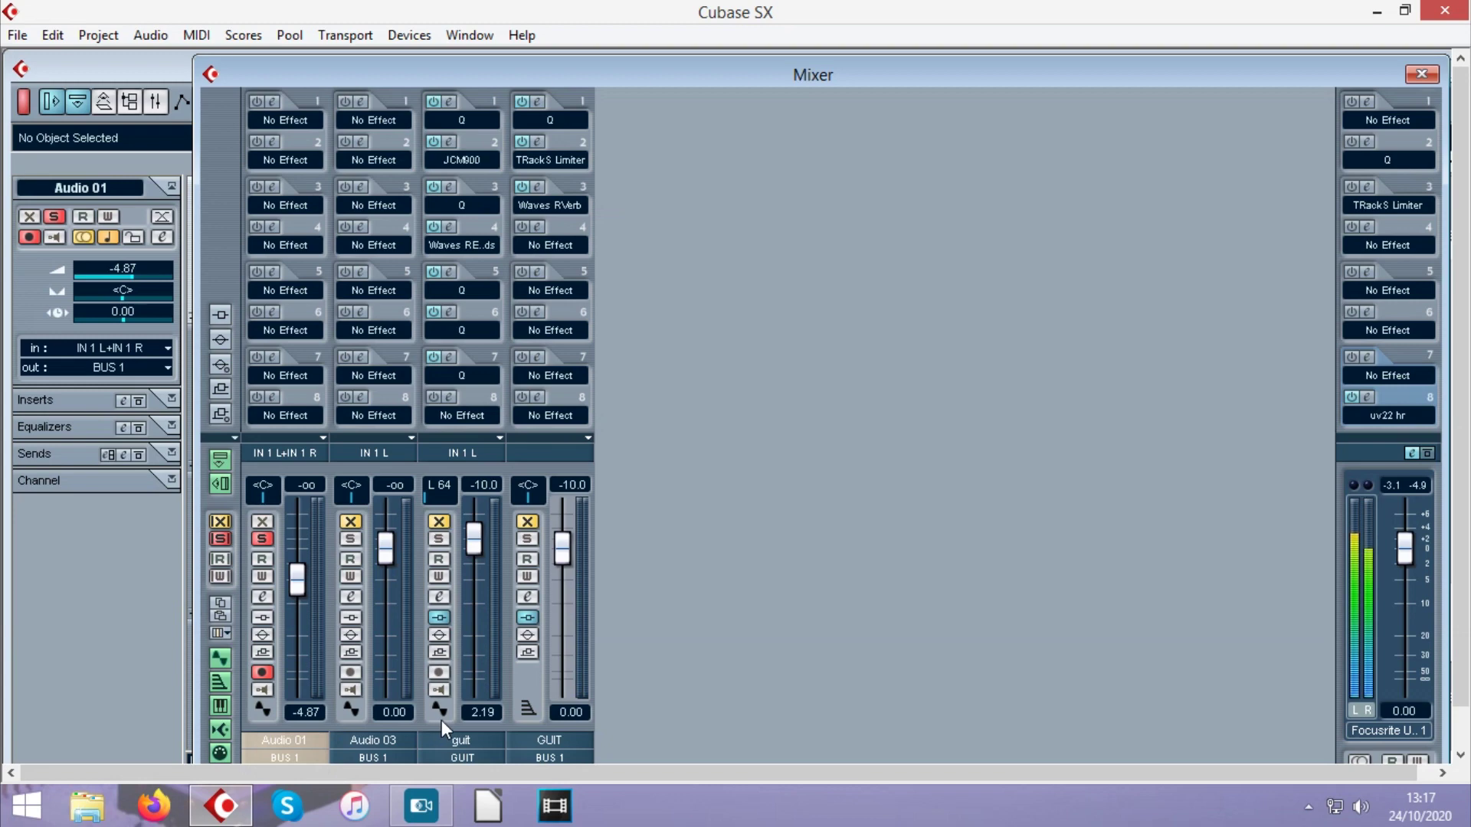
{"action": "key", "text": "s"}
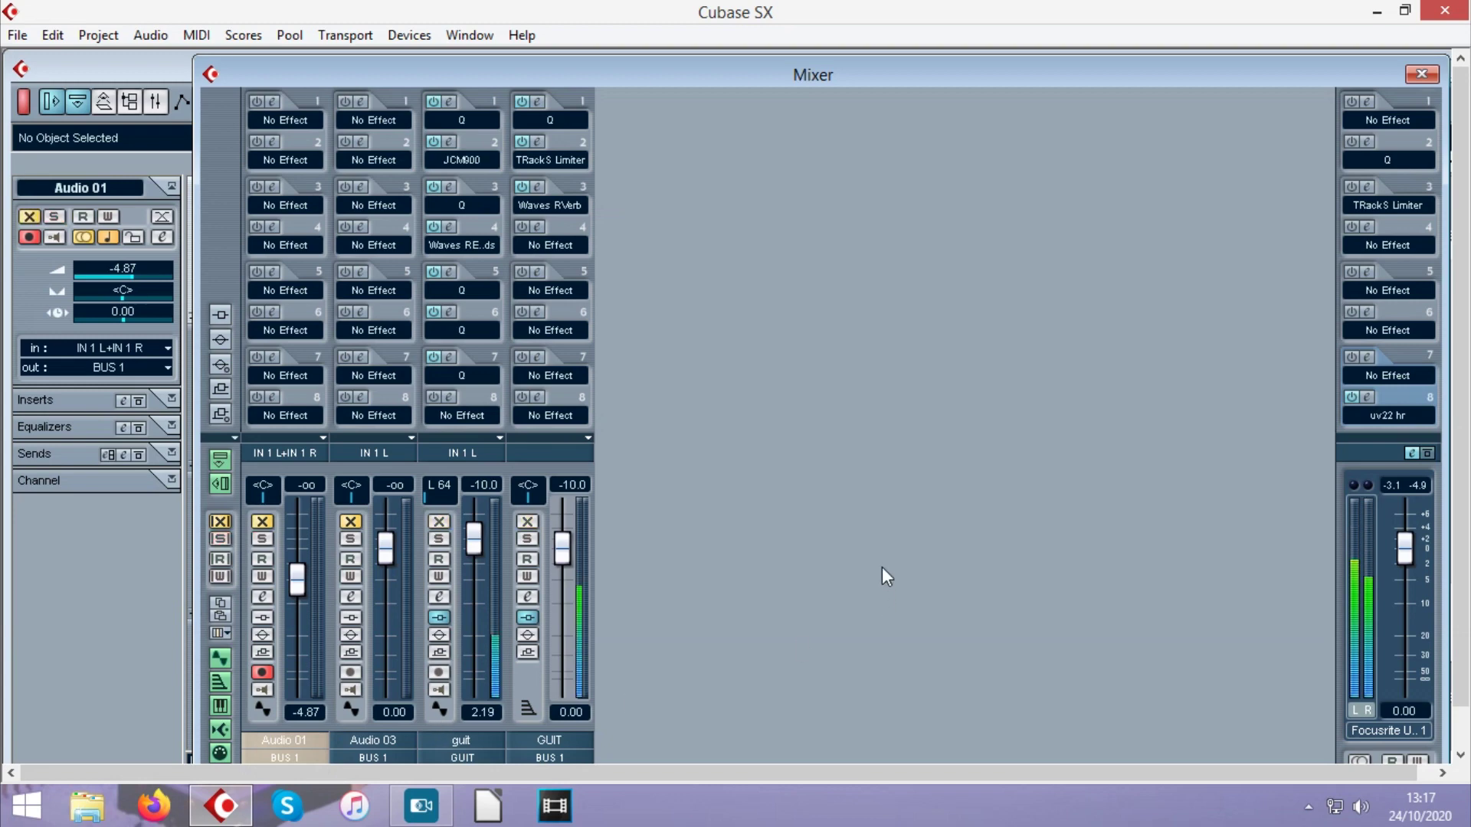
{"action": "key", "text": "s"}
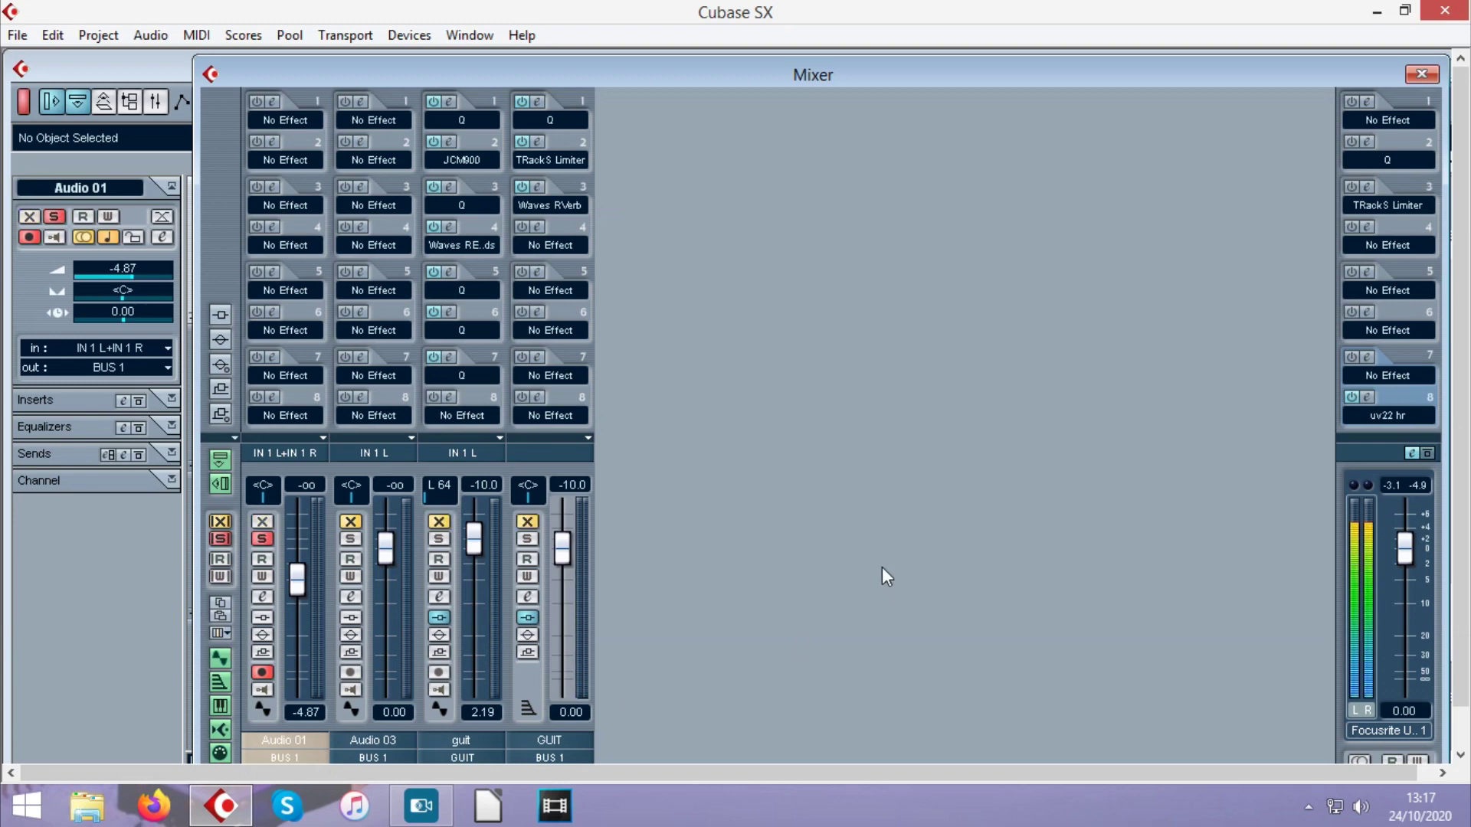
{"action": "key", "text": "s"}
{"action": "key", "text": "m"}
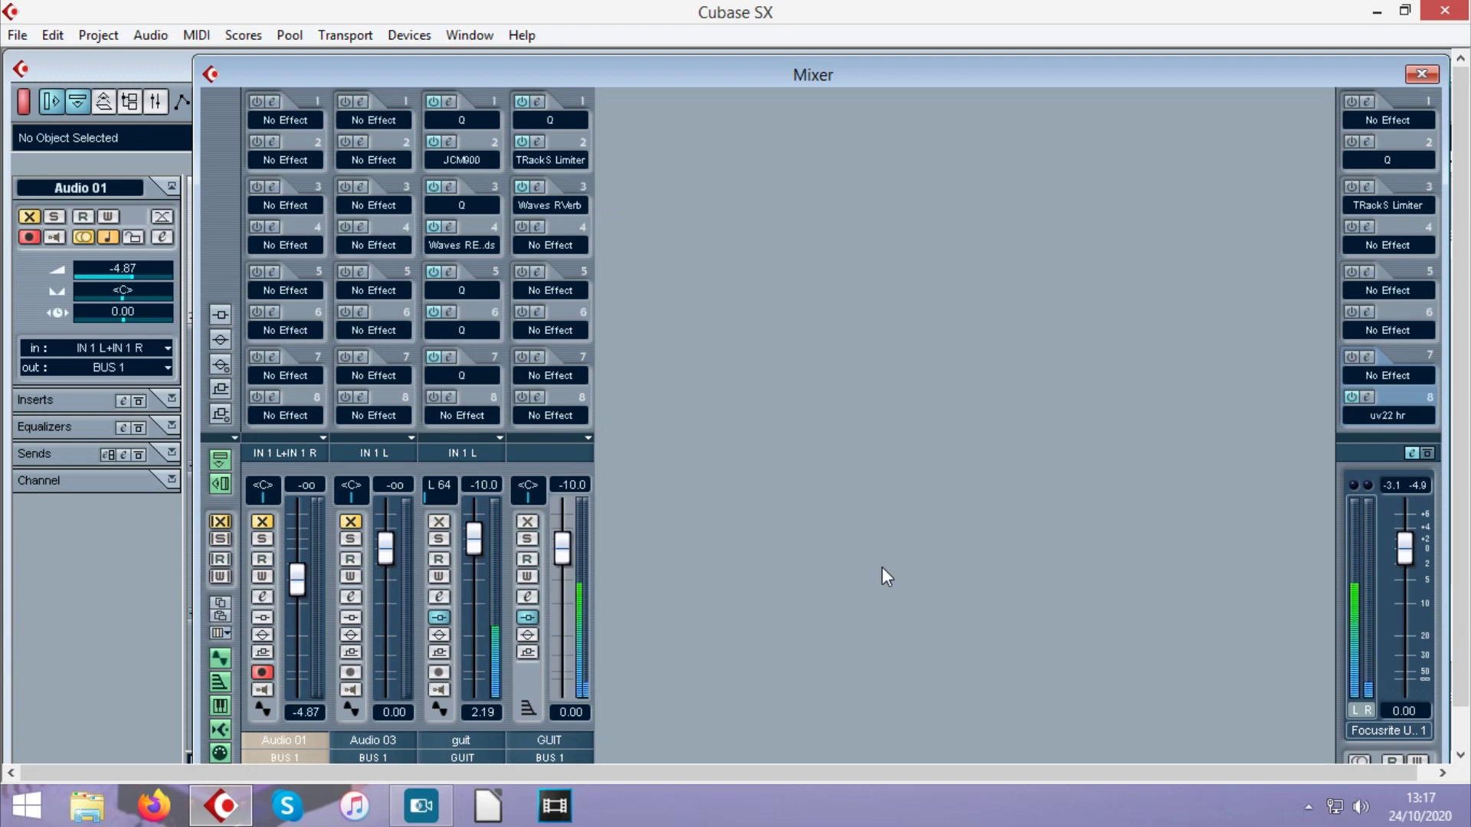
{"action": "key", "text": "s"}
{"action": "key", "text": "m"}
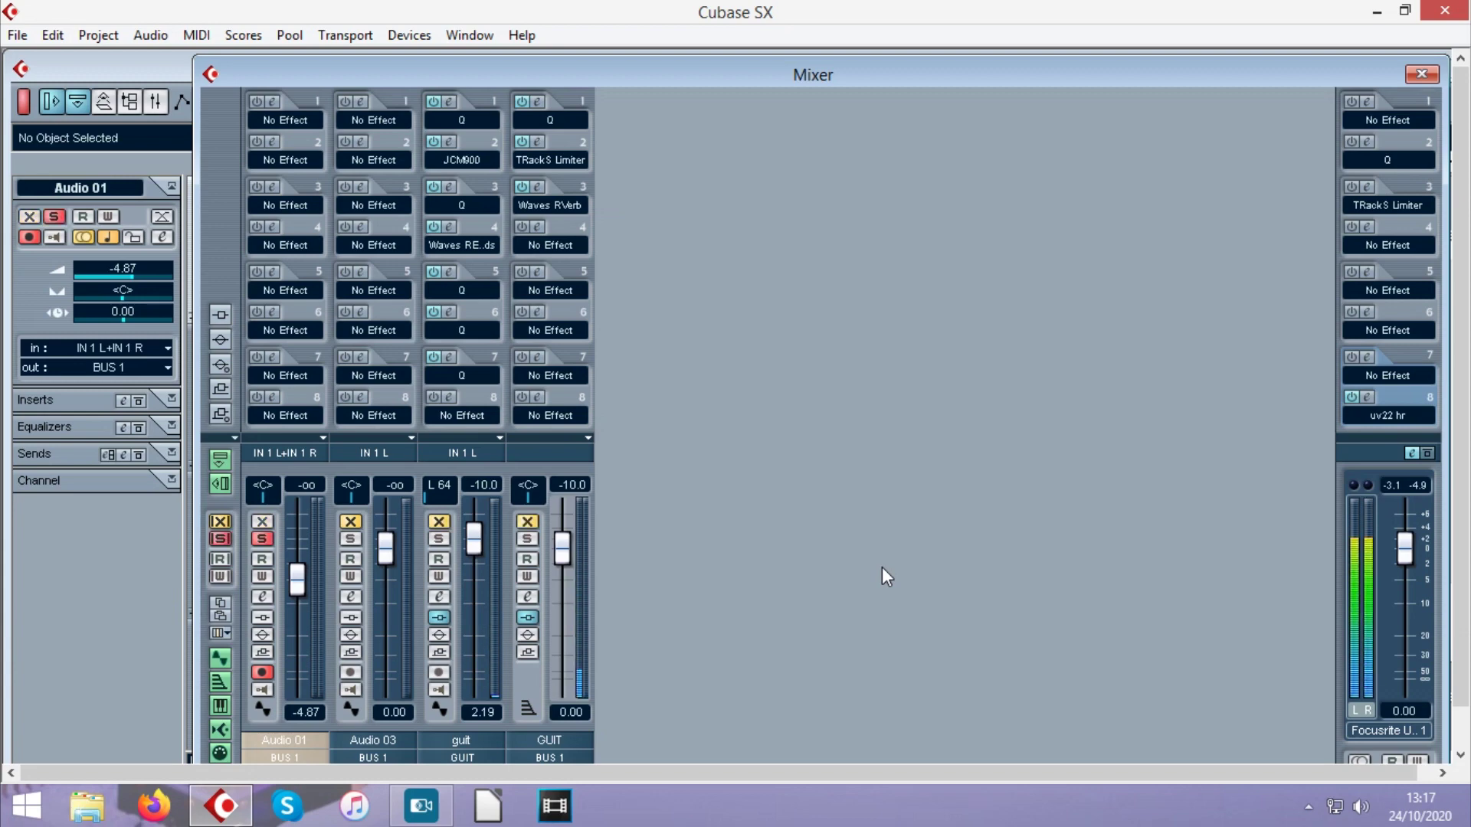
{"action": "key", "text": "m"}
{"action": "key", "text": "s"}
{"action": "key", "text": "s"}
{"action": "key", "text": "m"}
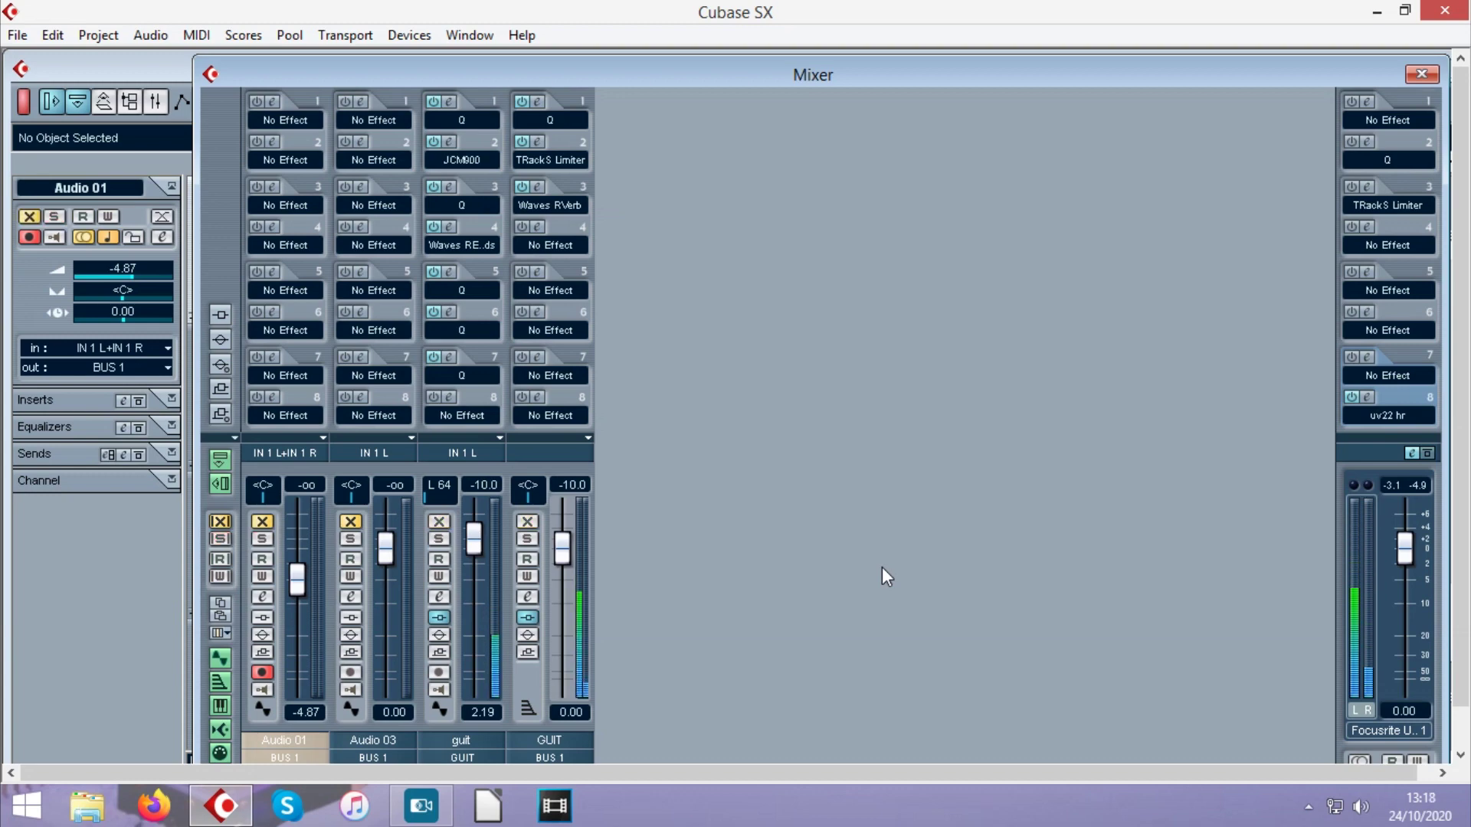
Activate the Mid 2 band of the master channel's Q equalizer and set an 18.5 dB boost at 5078 Hz
{"action": "left_click", "coordinate": [1364, 143]}
{"action": "left_click", "coordinate": [698, 411]}
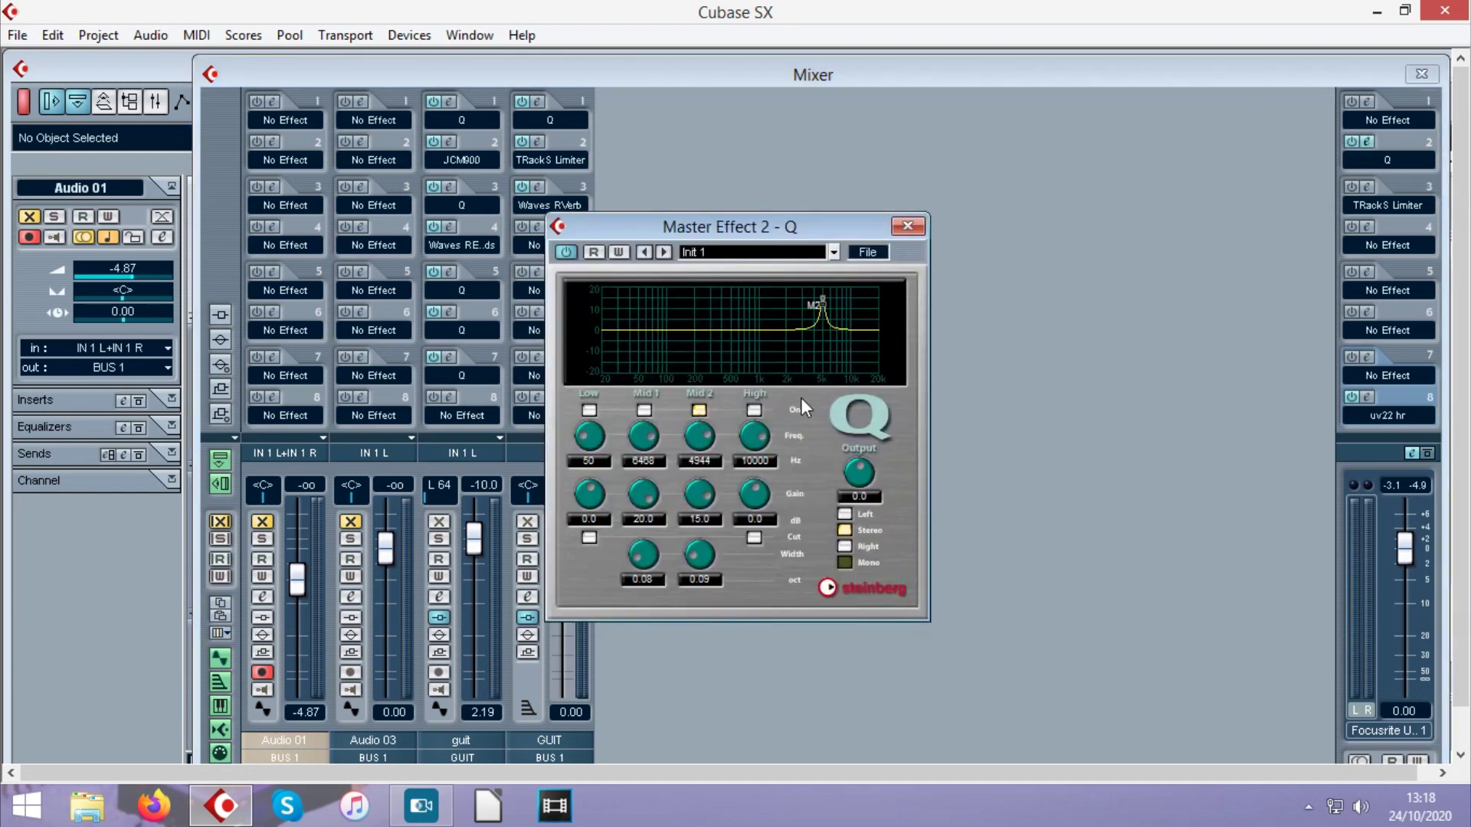
{"action": "mouse_move", "coordinate": [820, 304]}
{"action": "left_mouse_down"}
{"action": "mouse_move", "coordinate": [807, 291]}
{"action": "mouse_move", "coordinate": [824, 290]}
{"action": "left_mouse_up"}
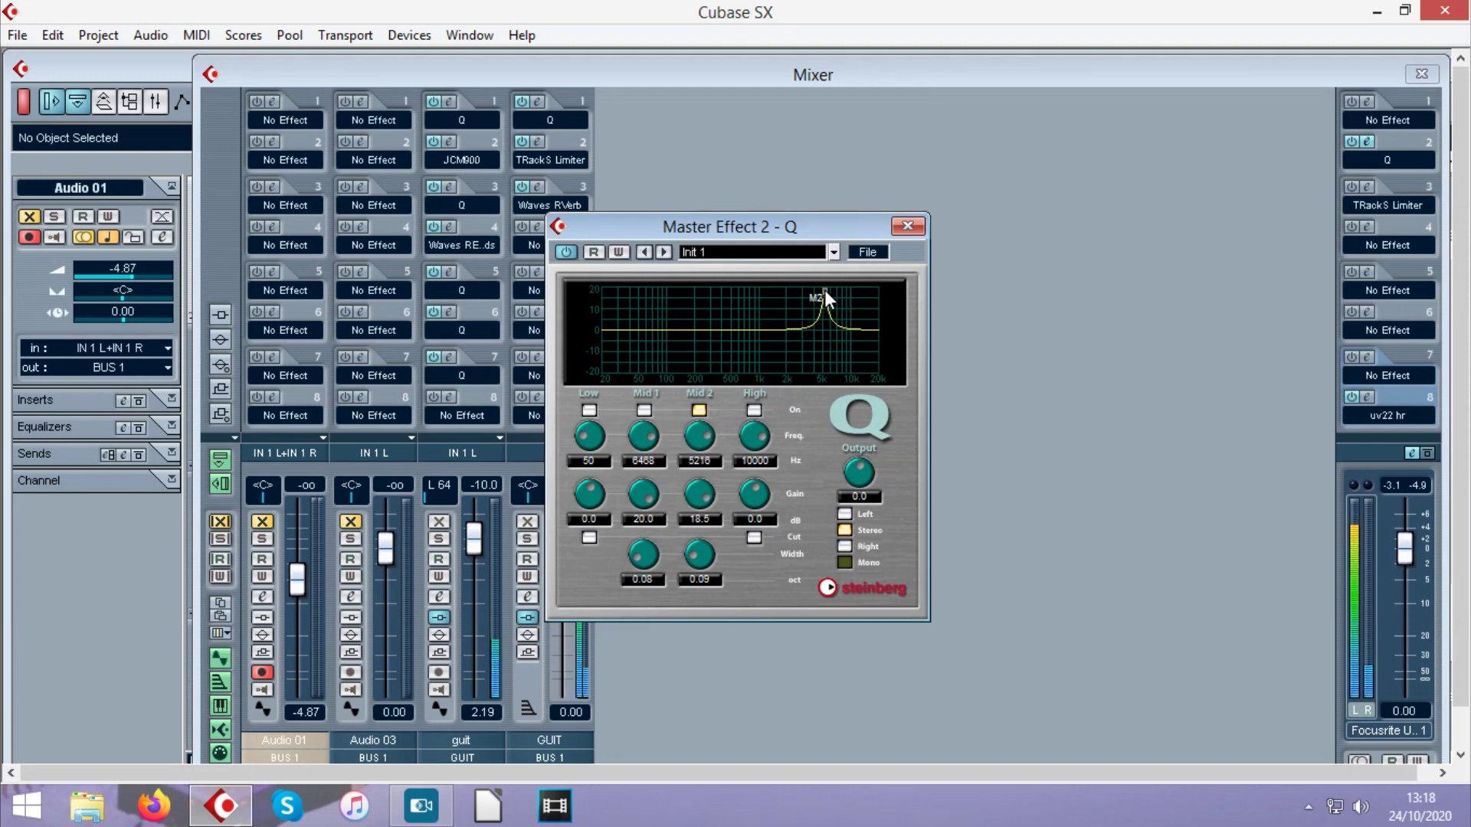
{"action": "left_click_drag", "start_coordinate": [824, 290], "coordinate": [821, 290]}
{"action": "left_click", "coordinate": [911, 227]}
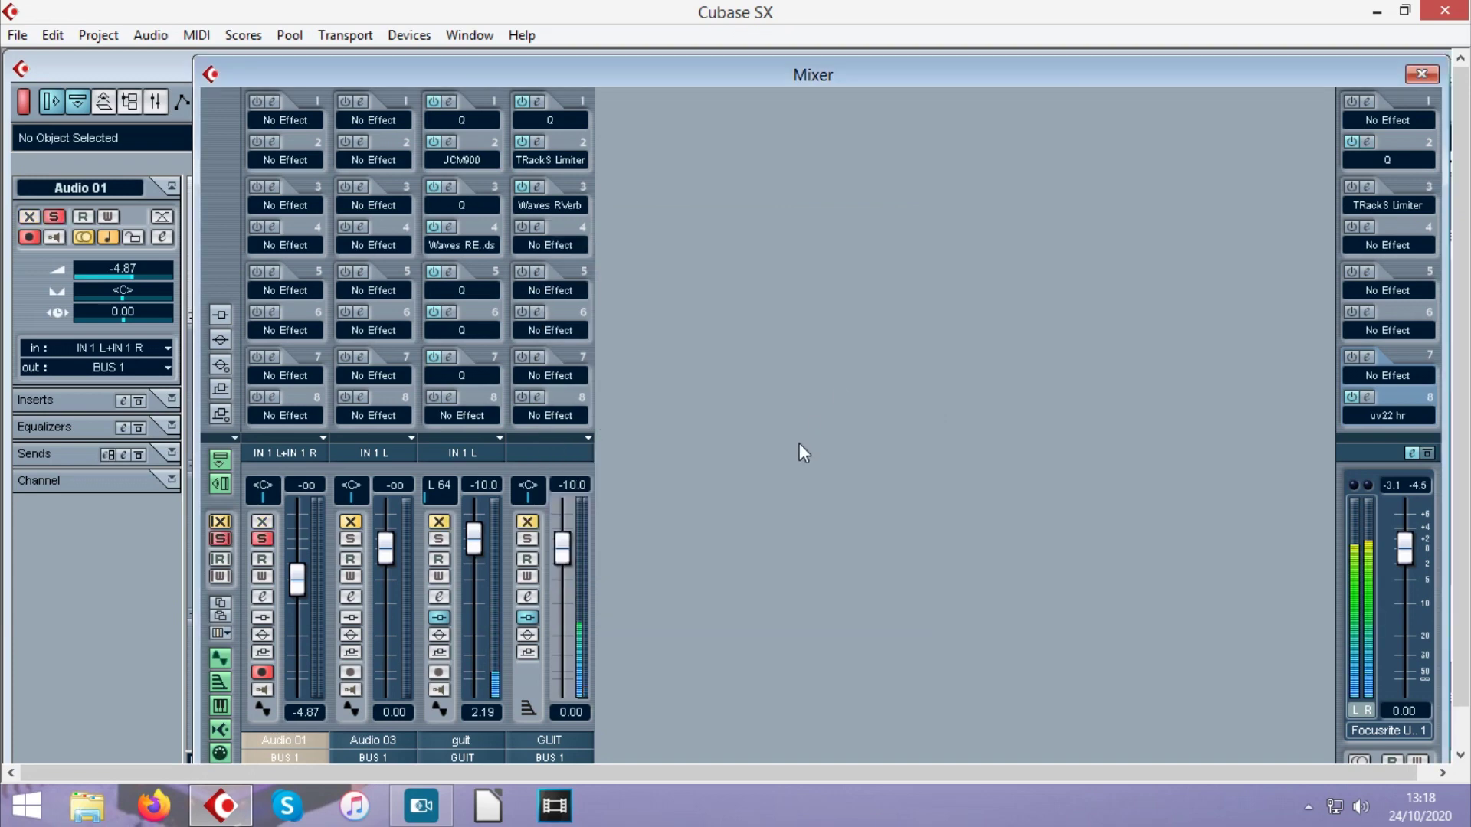
Shift the master Q's Mid 2 boost to 4207 Hz and compare the guitar with Audio 01 in solo
{"action": "left_click", "coordinate": [1365, 142]}
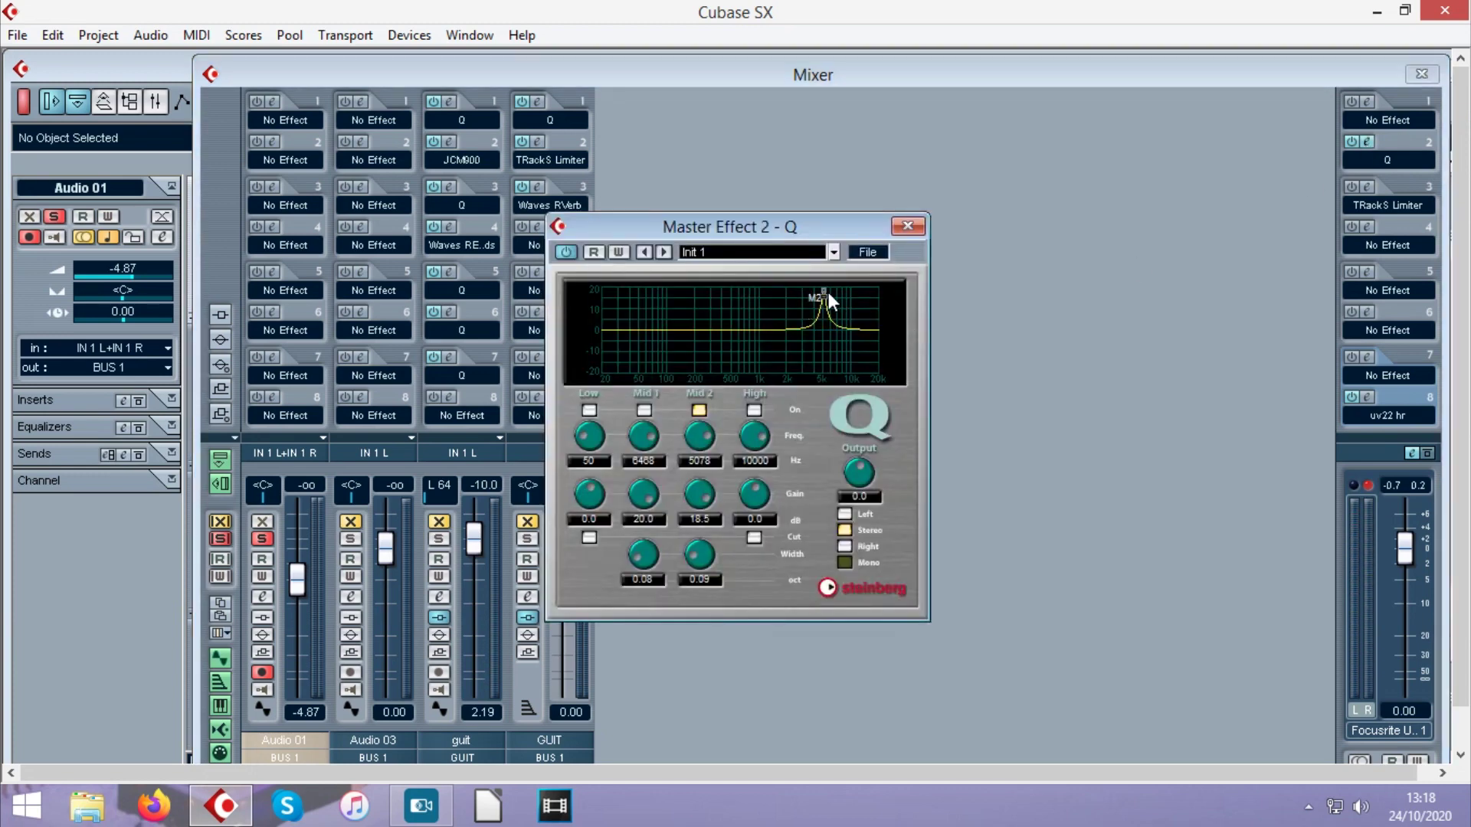
{"action": "mouse_move", "coordinate": [821, 286]}
{"action": "left_mouse_down"}
{"action": "mouse_move", "coordinate": [798, 284]}
{"action": "mouse_move", "coordinate": [828, 282]}
{"action": "mouse_move", "coordinate": [816, 290]}
{"action": "left_mouse_up"}
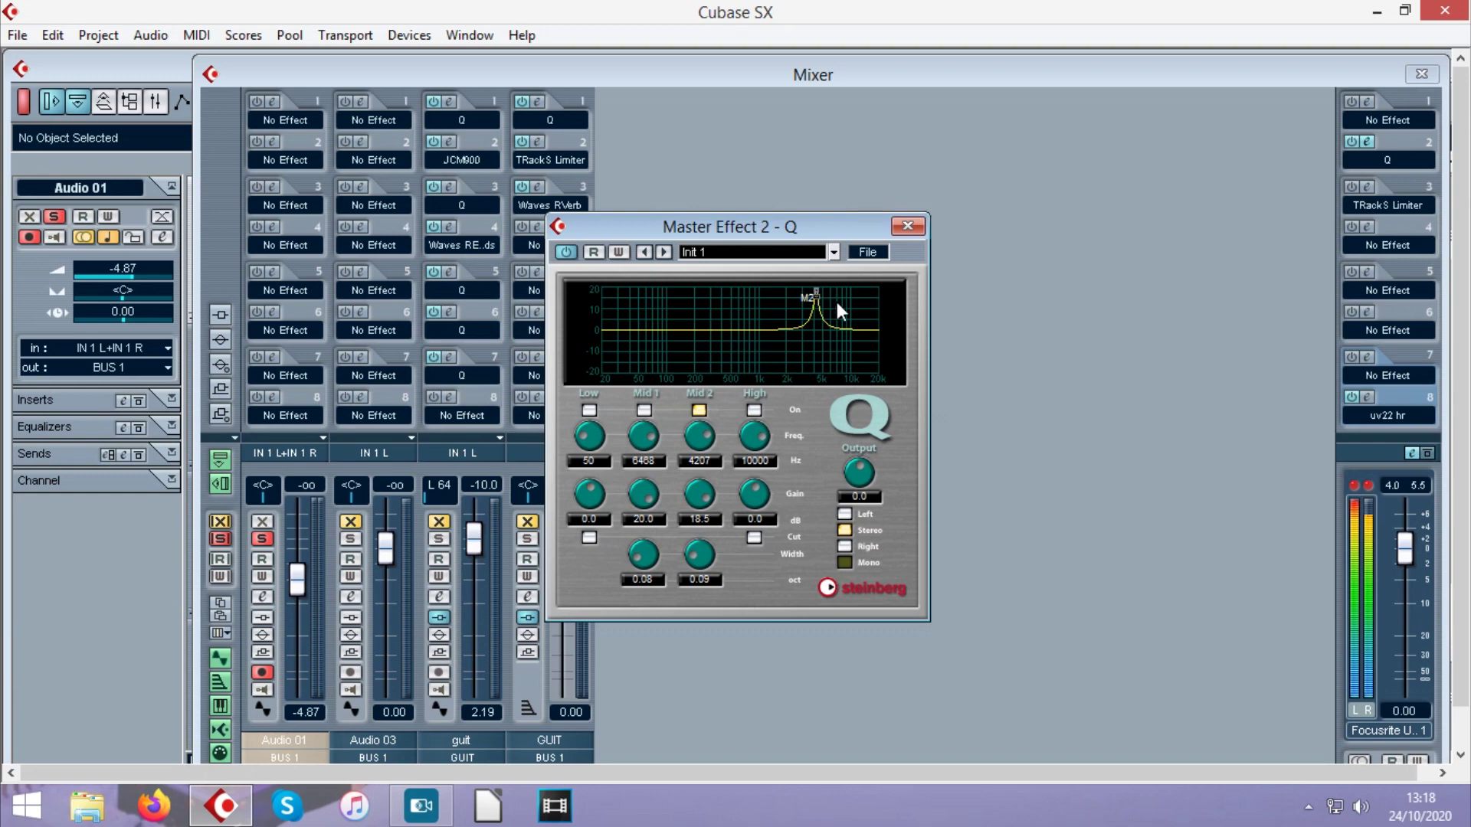
{"action": "left_click", "coordinate": [908, 226]}
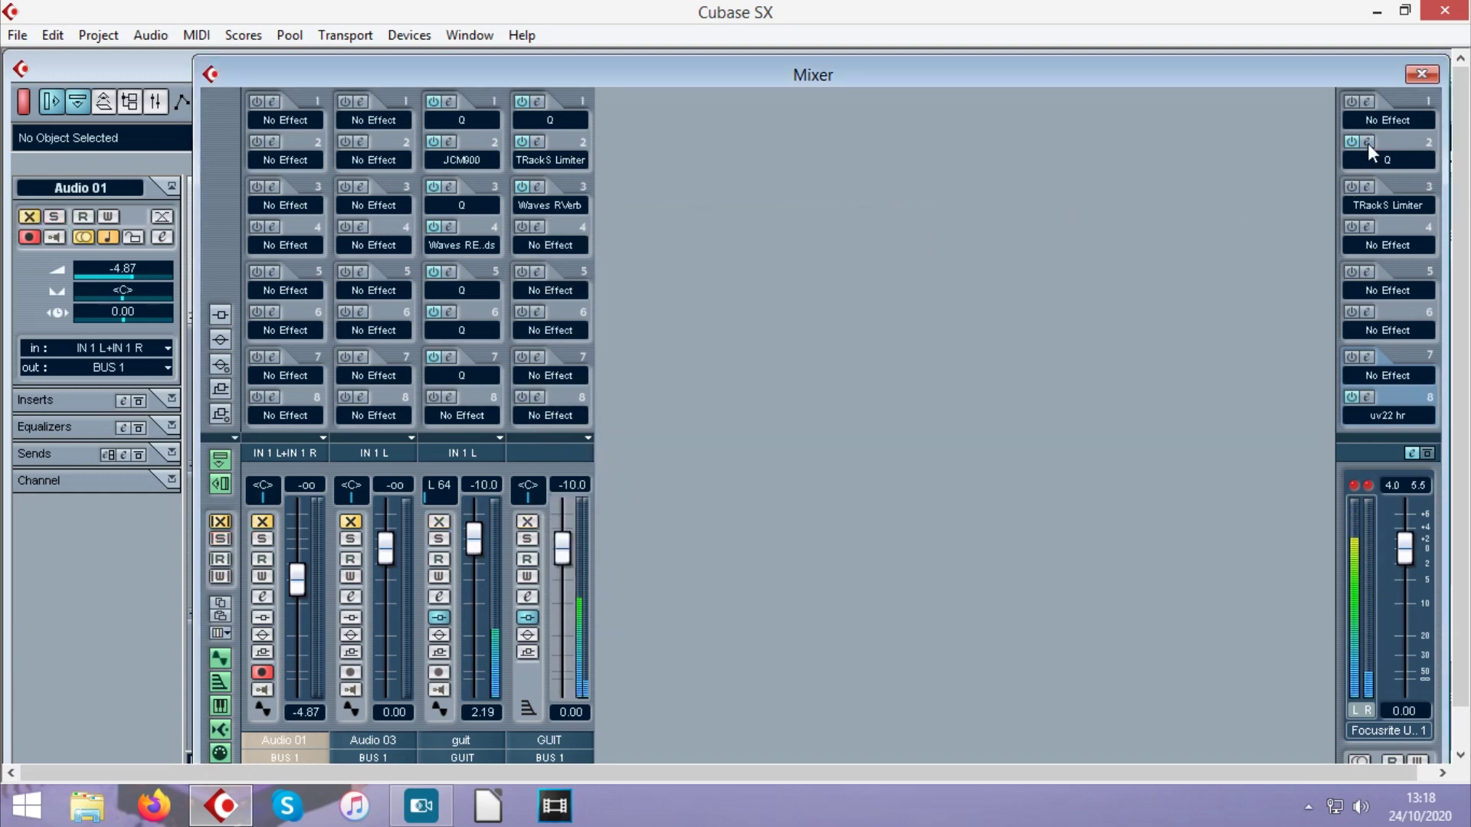
{"action": "key", "text": "s"}
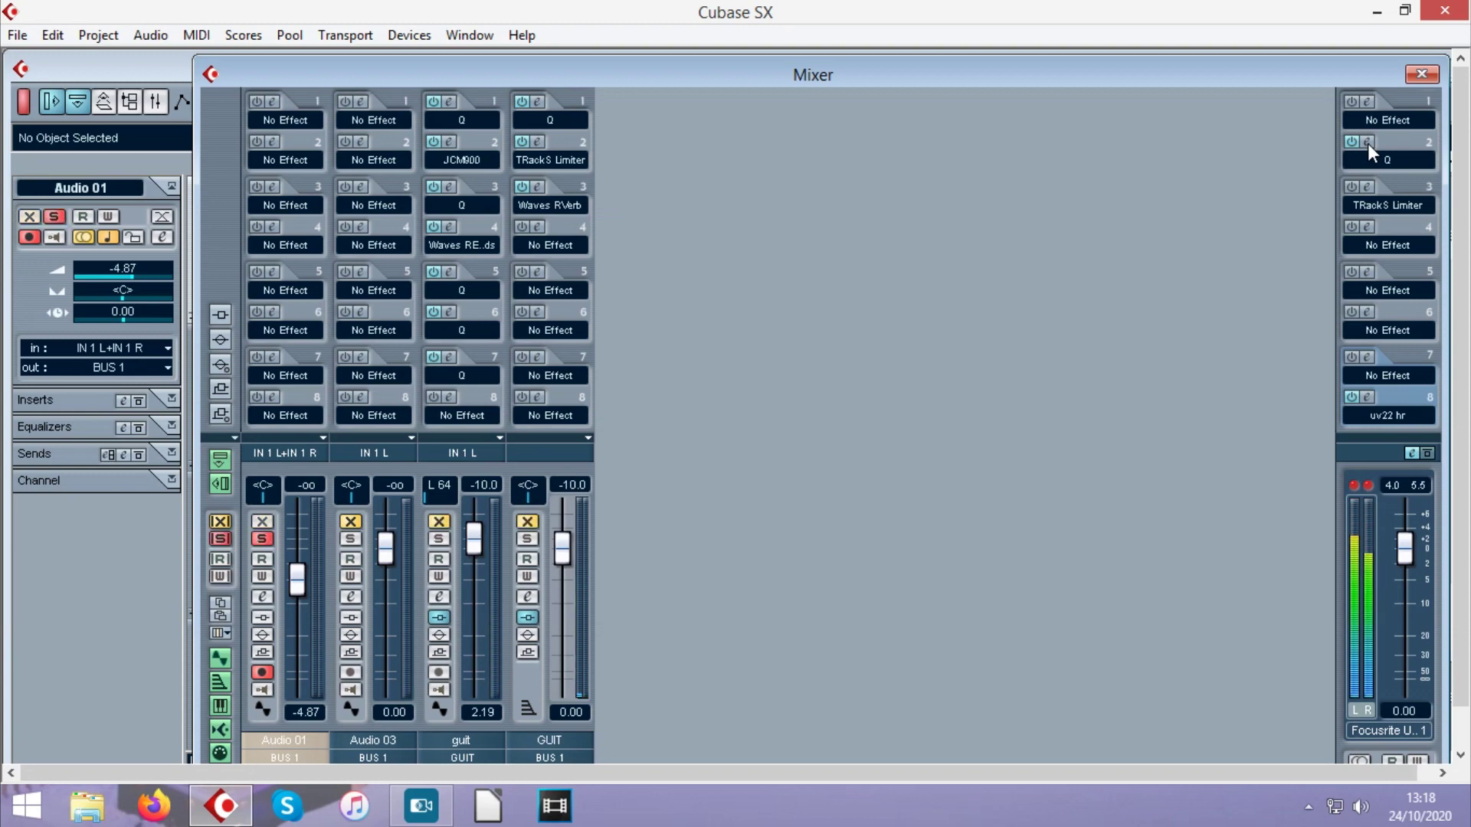
Switch off the Mid 2 band in the master Q equalizer and unsolo Audio 01 to hear the guitar
{"action": "left_click", "coordinate": [1367, 144]}
{"action": "left_click", "coordinate": [700, 411]}
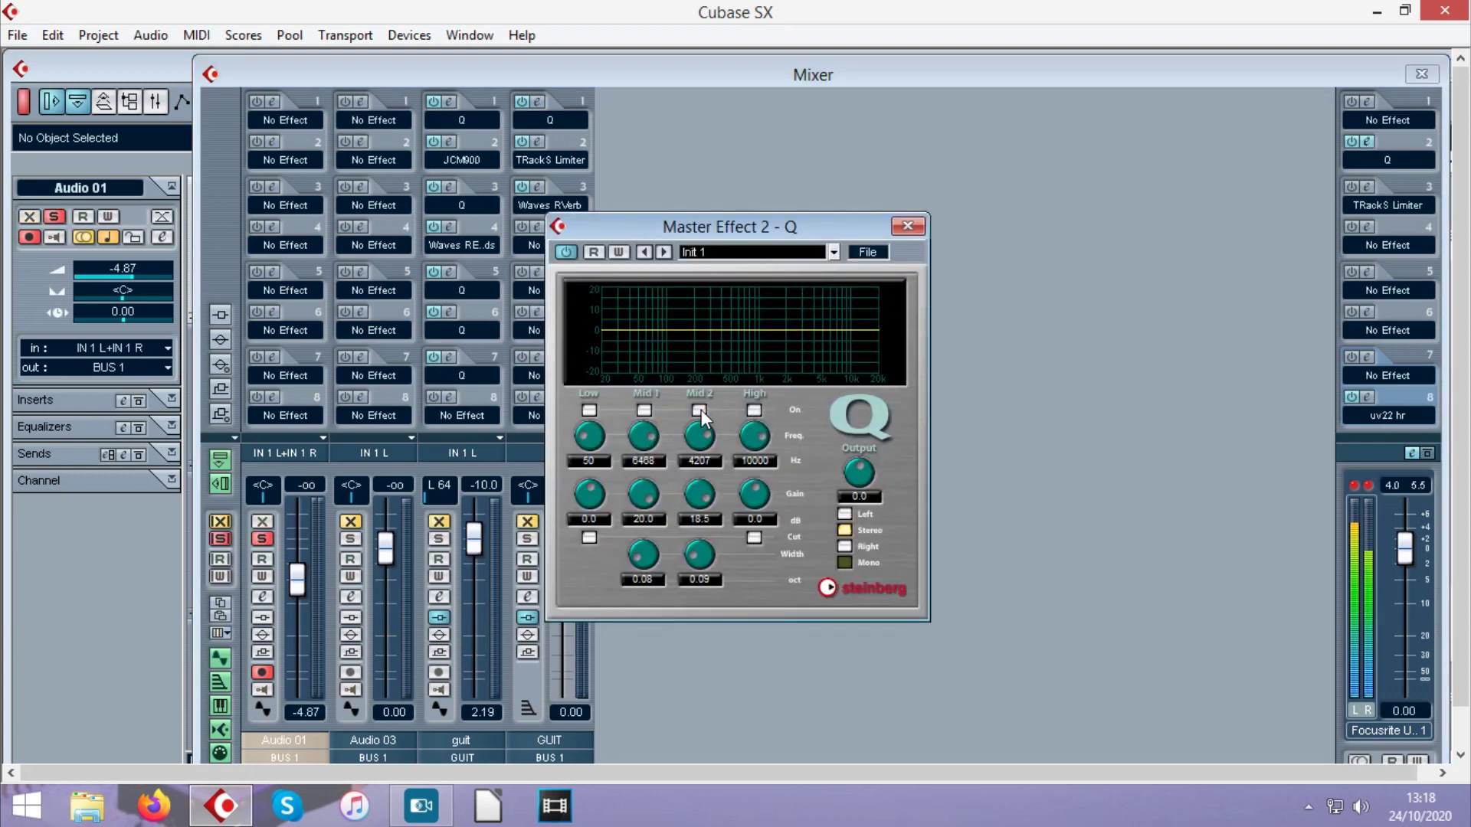
{"action": "left_click", "coordinate": [908, 226]}
{"action": "key", "text": "s"}
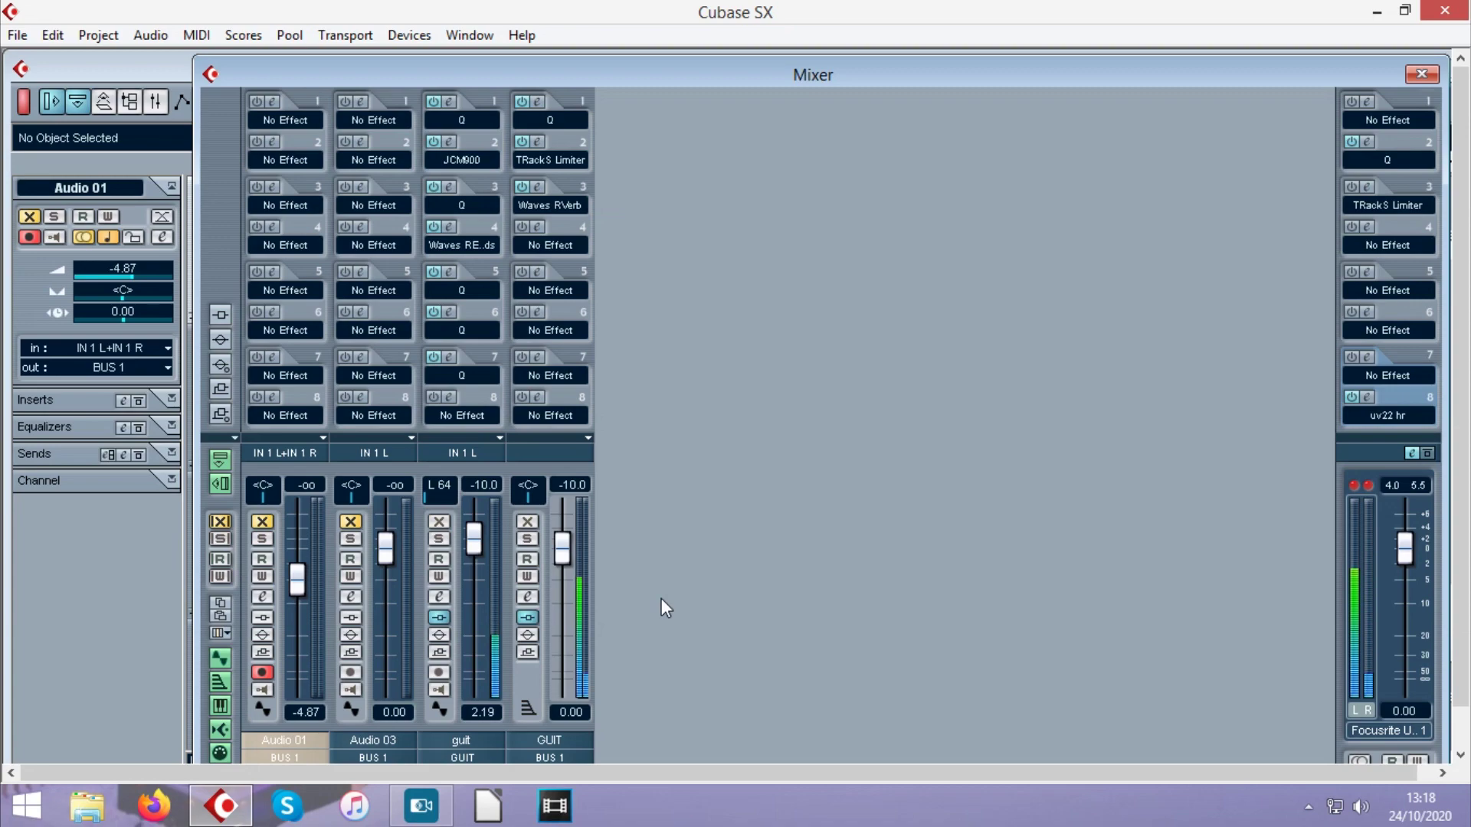
Return from the mixer to the arrangement, audition the guit track's recordings around bar 132 and stop playback
{"action": "left_click", "coordinate": [1420, 74]}
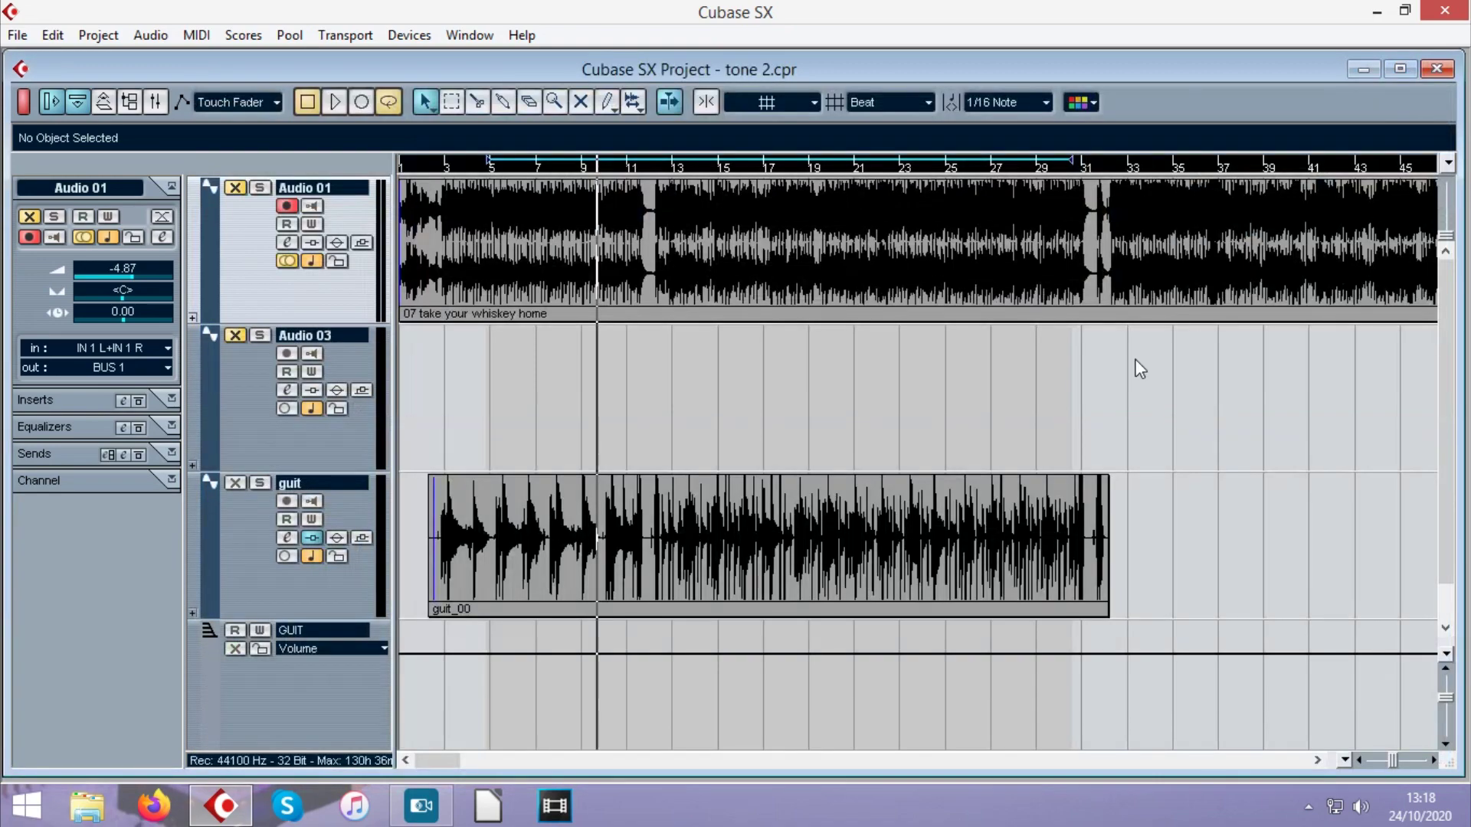
{"action": "key", "text": "g"}
{"action": "key", "text": "g"}
{"action": "key", "text": "g"}
{"action": "key", "text": "g"}
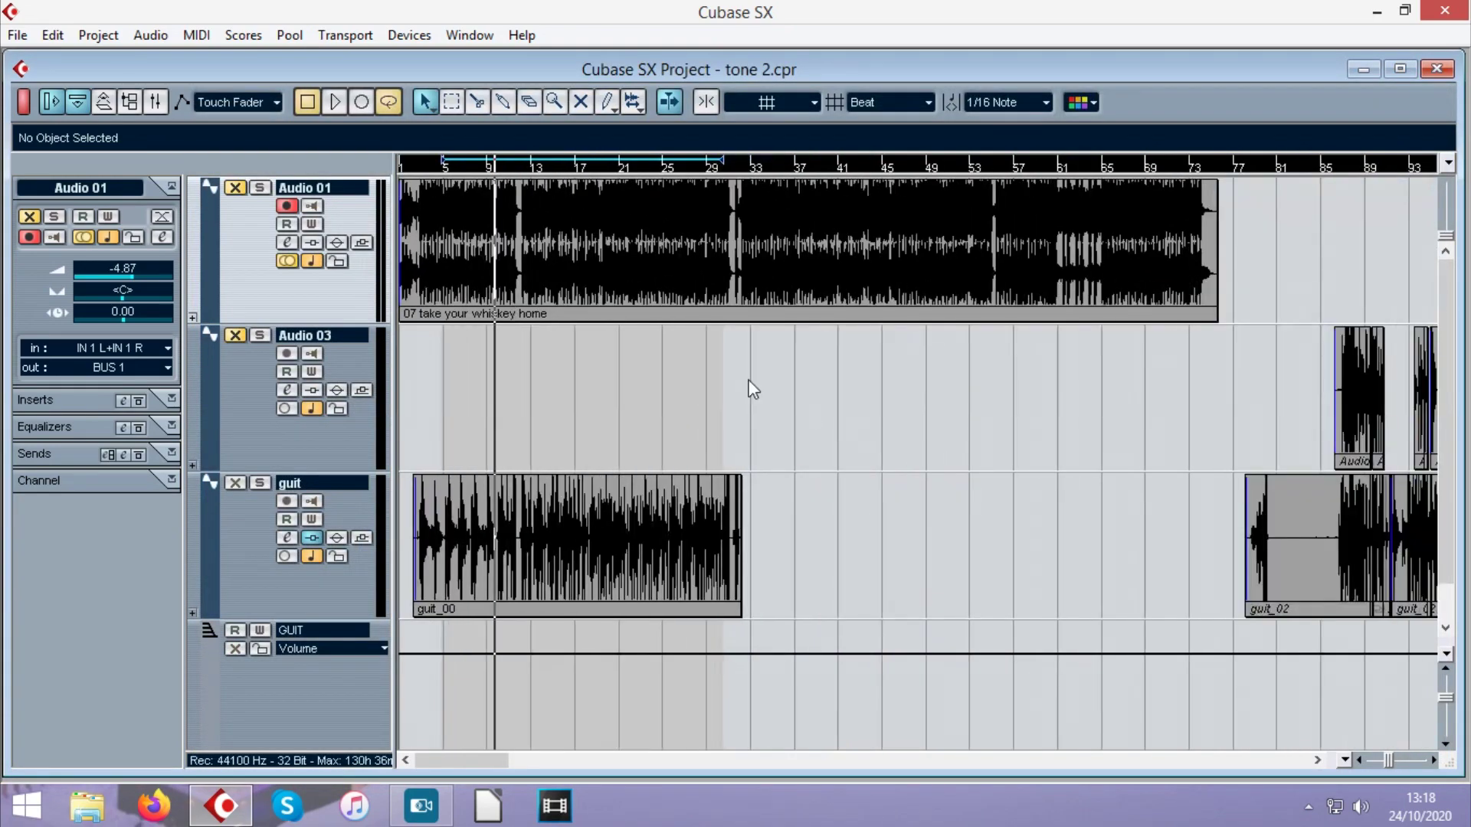
{"action": "left_click_drag", "start_coordinate": [986, 173], "coordinate": [932, 181]}
{"action": "key", "text": "space"}
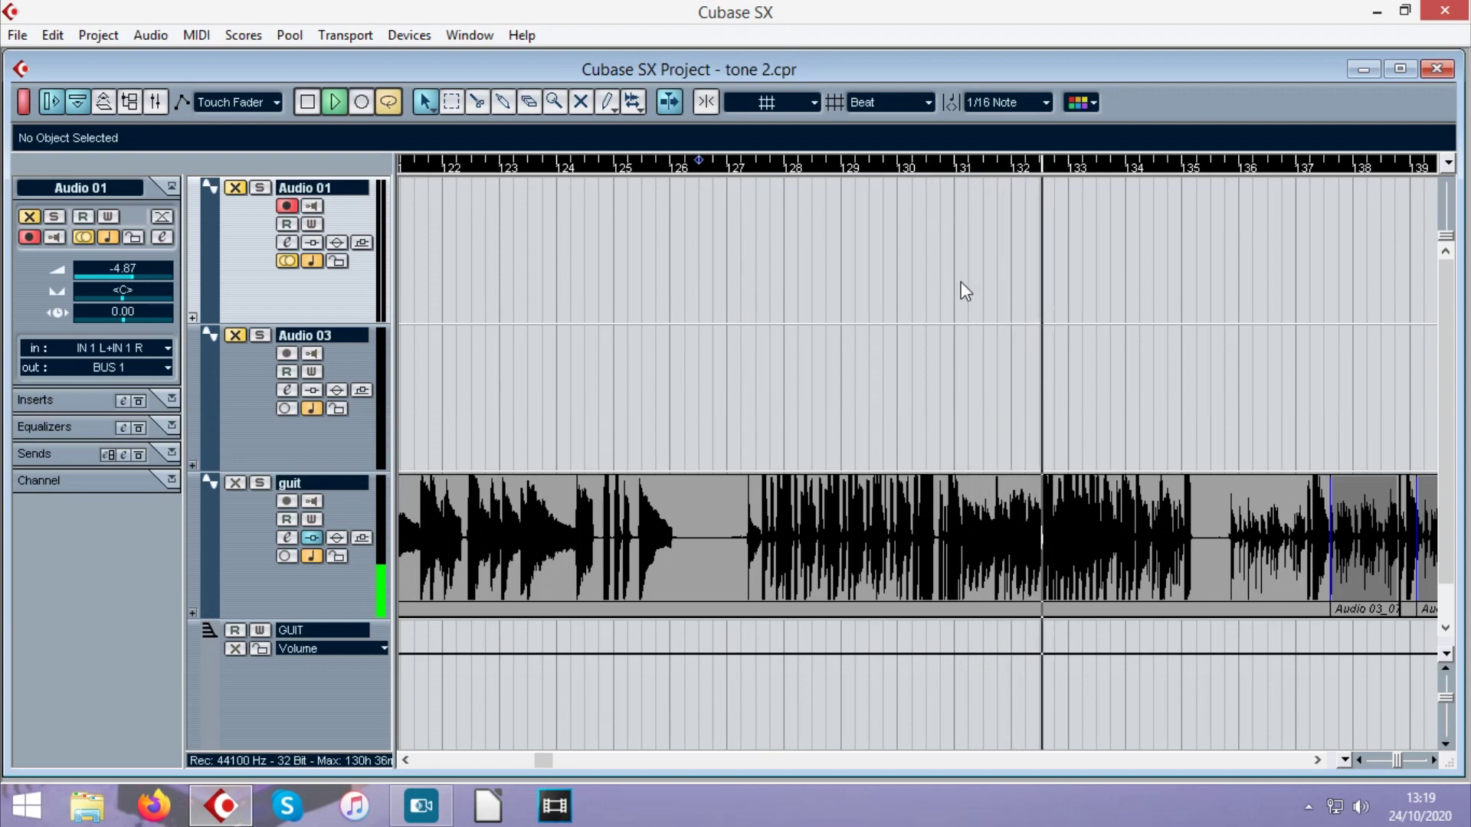
{"action": "key", "text": "space"}
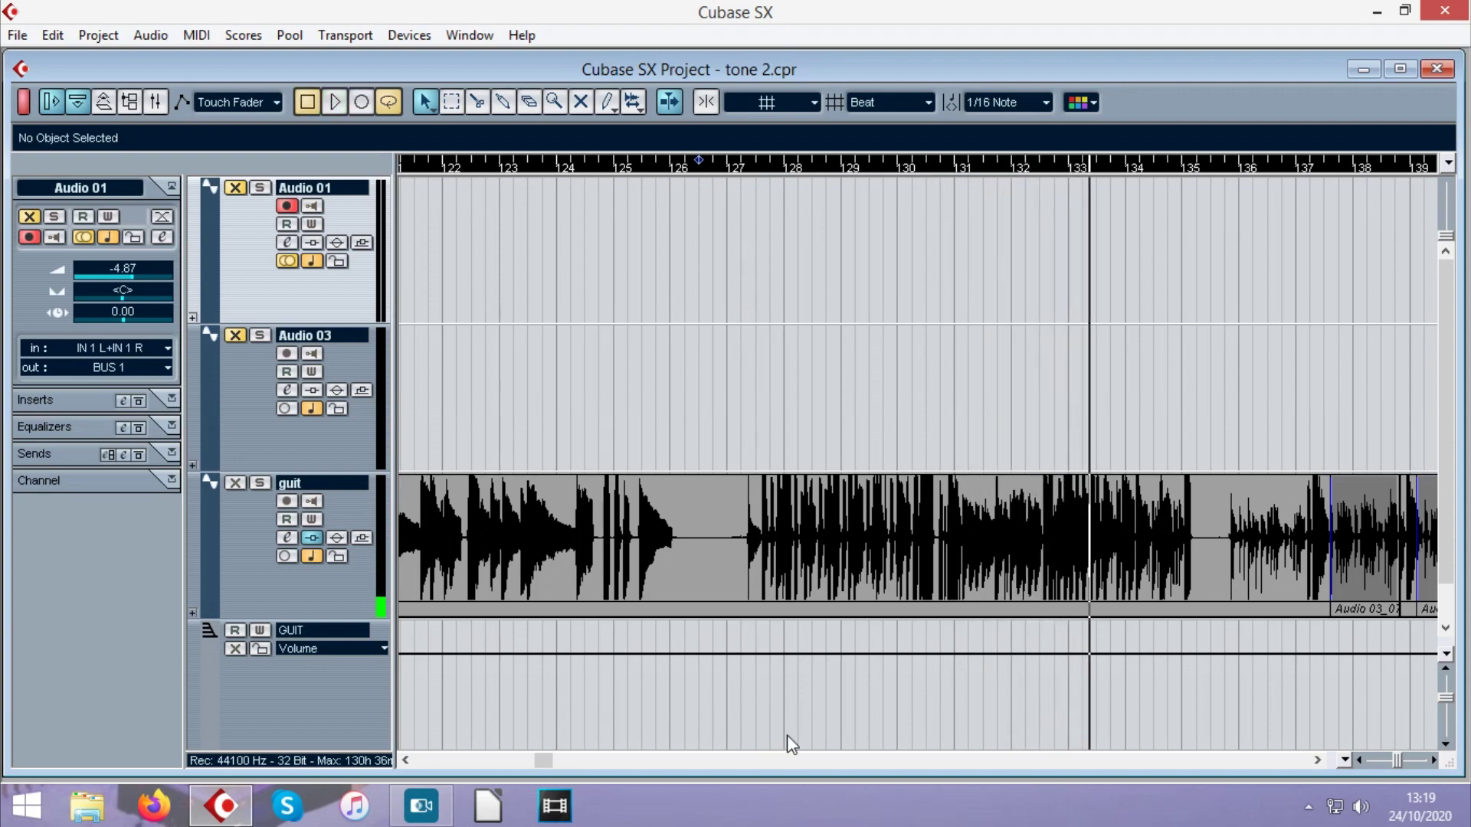